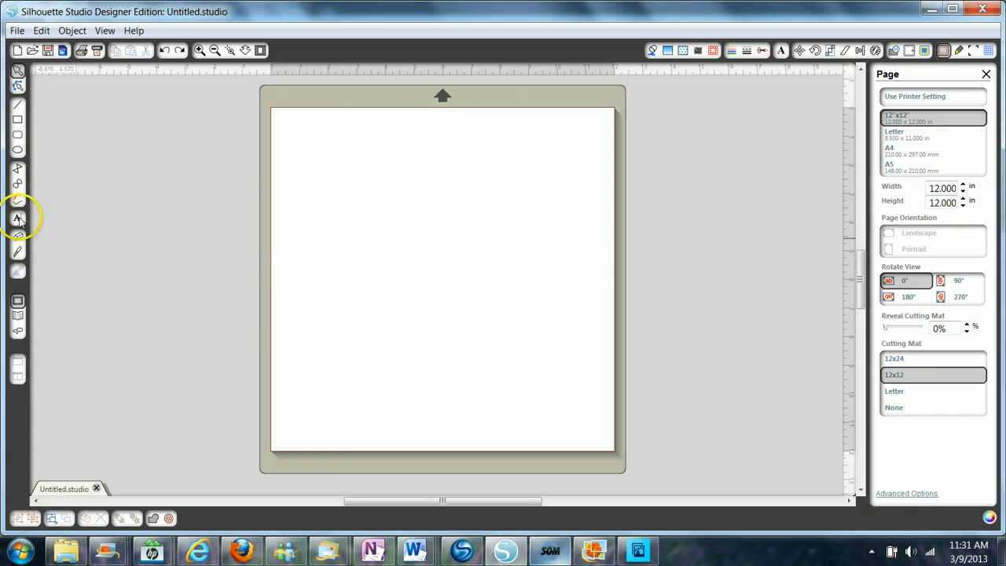
Step: Look over My Library and the Documents Fonts folder in Windows Explorer, and return to the blank page in Silhouette Studio
{"action": "left_click", "coordinate": [17, 316]}
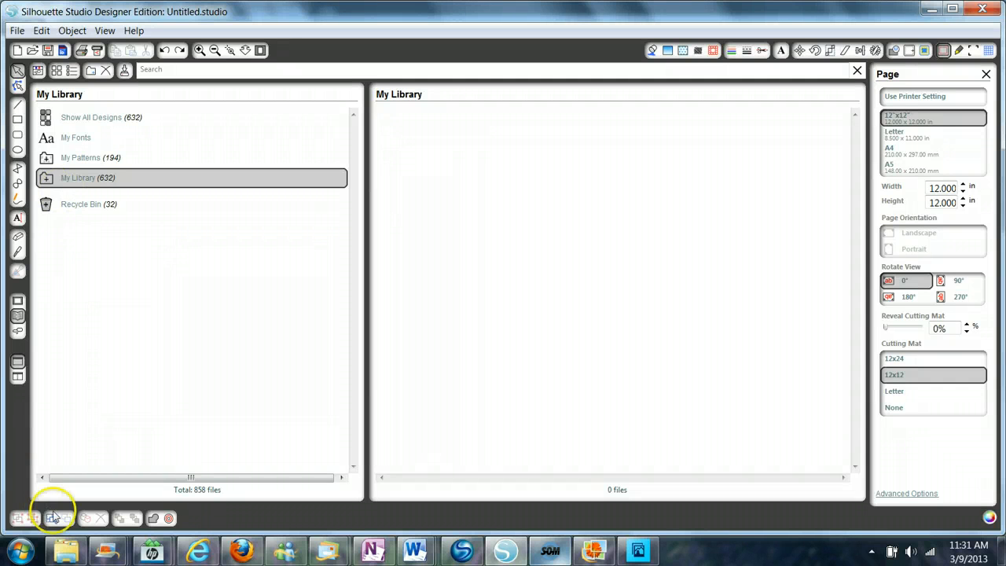
{"action": "left_click", "coordinate": [66, 553]}
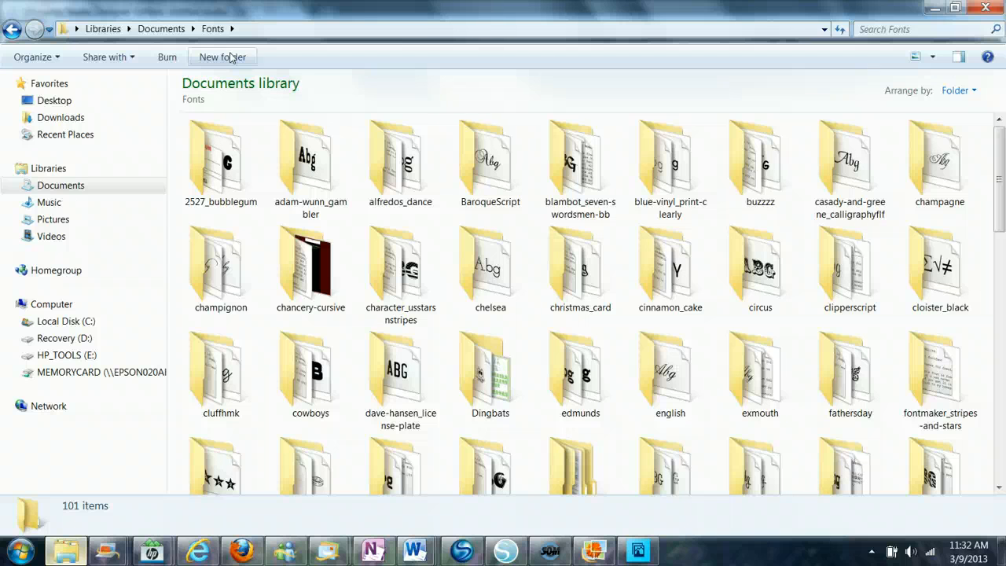
{"action": "left_click", "coordinate": [507, 549]}
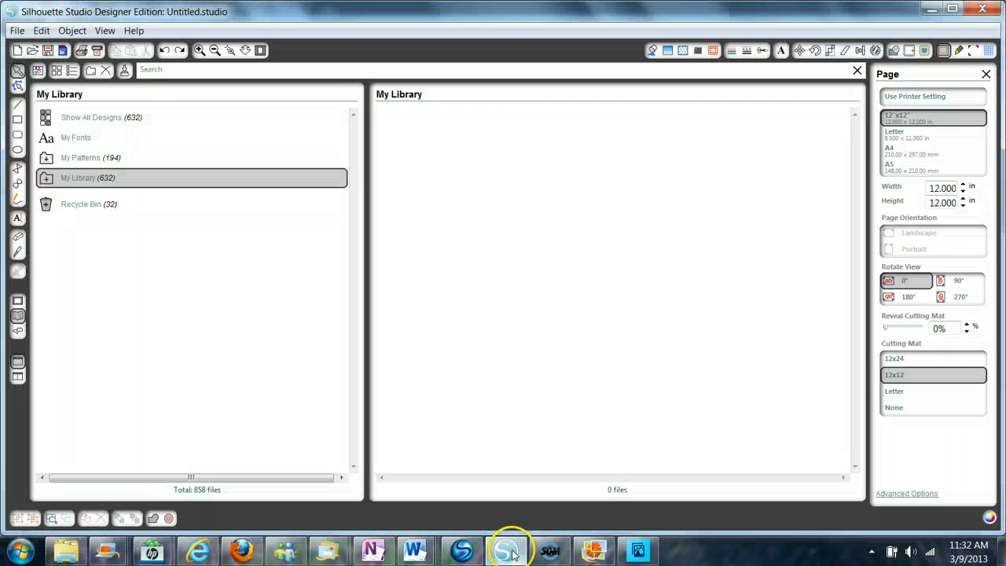
{"action": "left_click", "coordinate": [856, 71]}
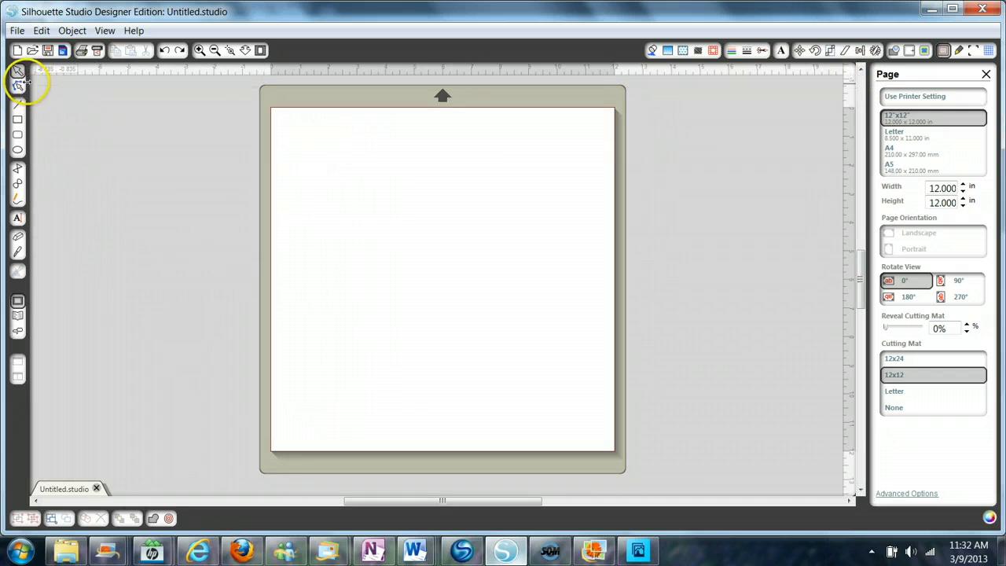
Step: Start the Text tool and look through the available fonts down to the end of the font list
{"action": "left_click", "coordinate": [18, 219]}
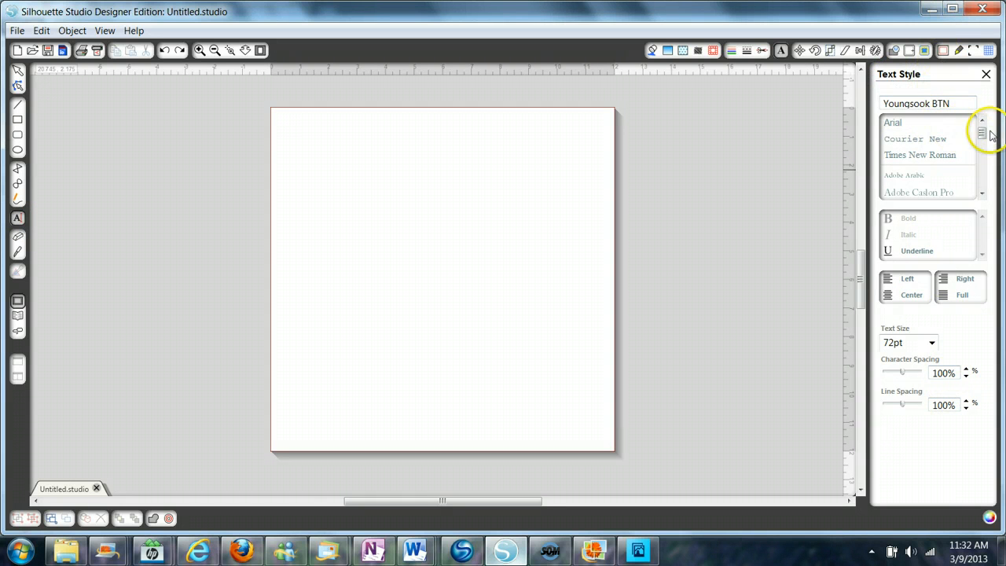
{"action": "mouse_move", "coordinate": [981, 134]}
{"action": "left_mouse_down"}
{"action": "mouse_move", "coordinate": [984, 169]}
{"action": "mouse_move", "coordinate": [1000, 190]}
{"action": "left_mouse_up"}
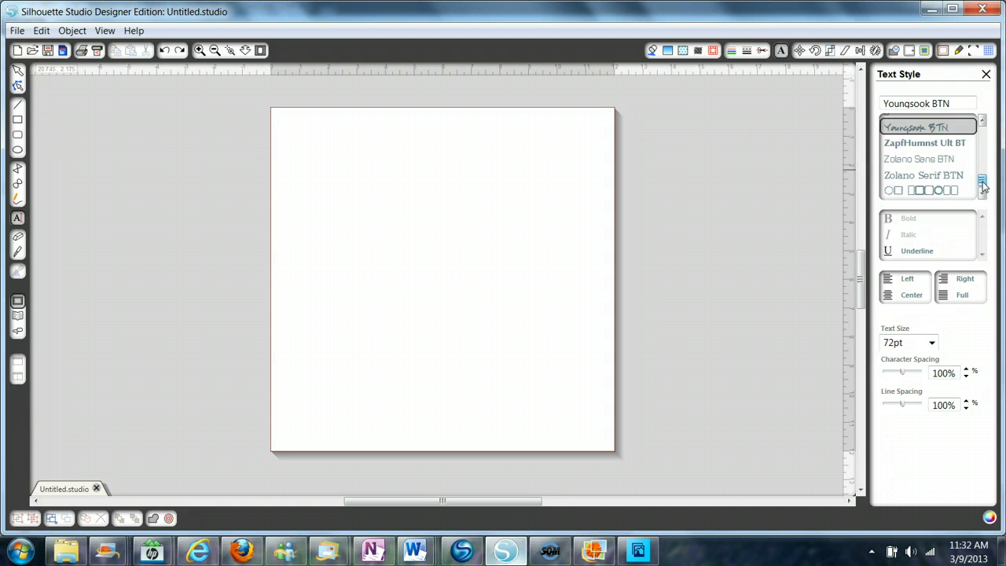
{"action": "left_click_drag", "start_coordinate": [982, 186], "coordinate": [982, 185]}
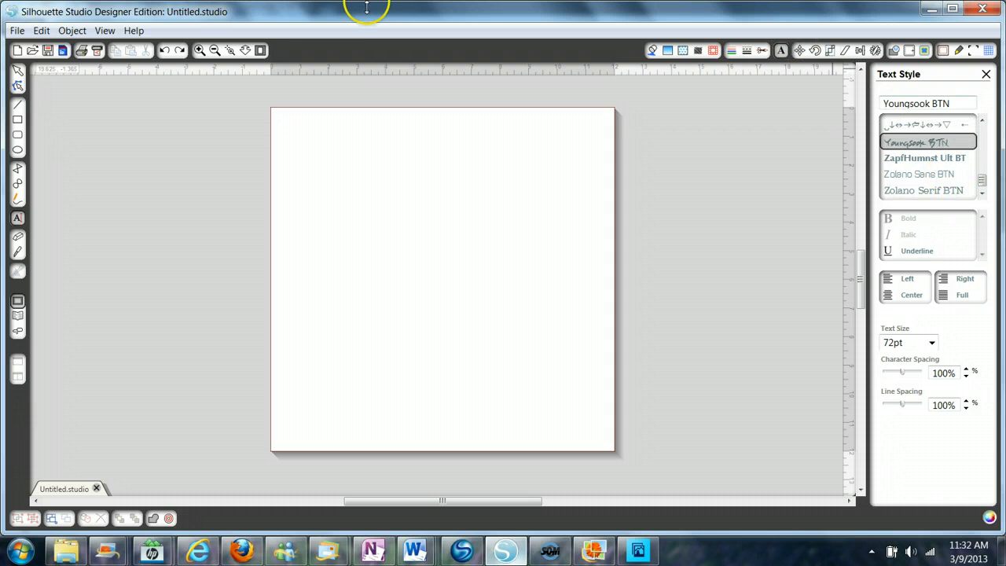
Step: Start an import to My Library and browse to the Fonts folder in the Documents library
{"action": "left_click", "coordinate": [15, 29]}
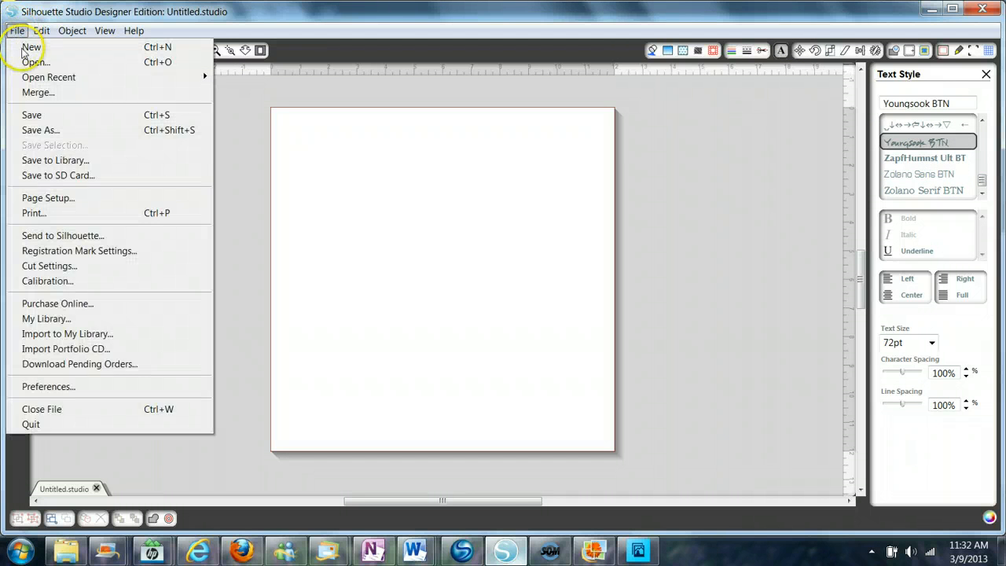
{"action": "left_click", "coordinate": [53, 336]}
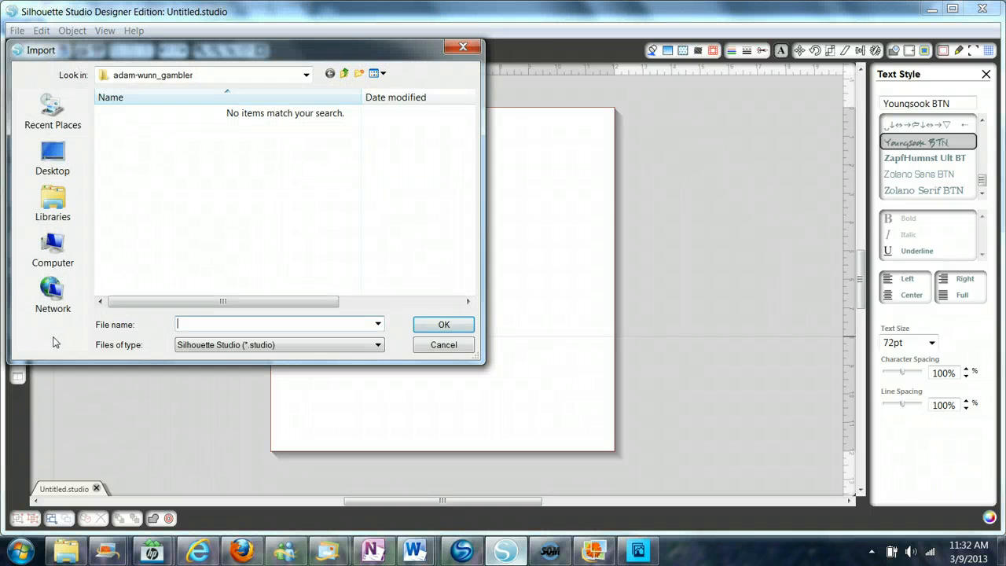
{"action": "left_click", "coordinate": [55, 220]}
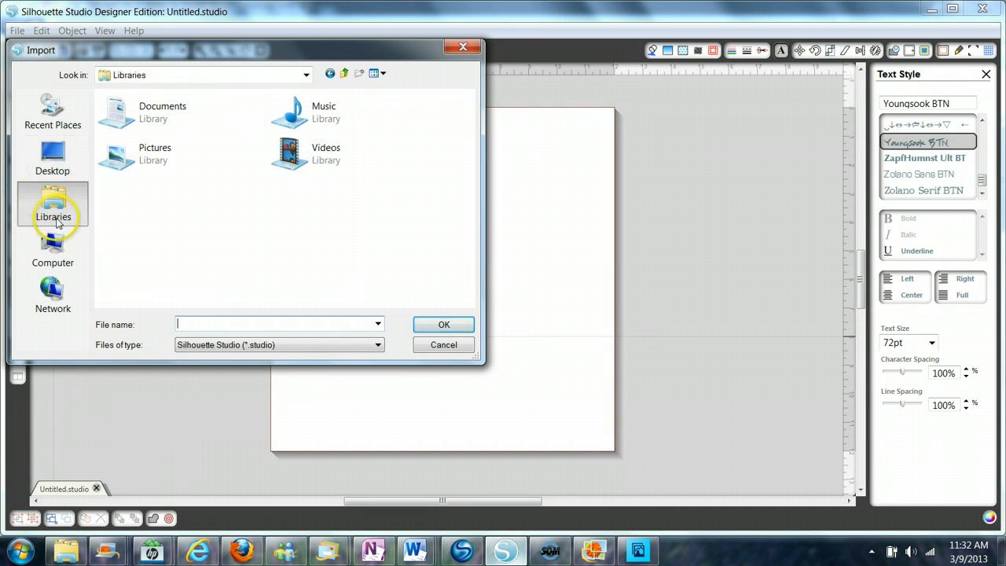
{"action": "left_click", "coordinate": [150, 114]}
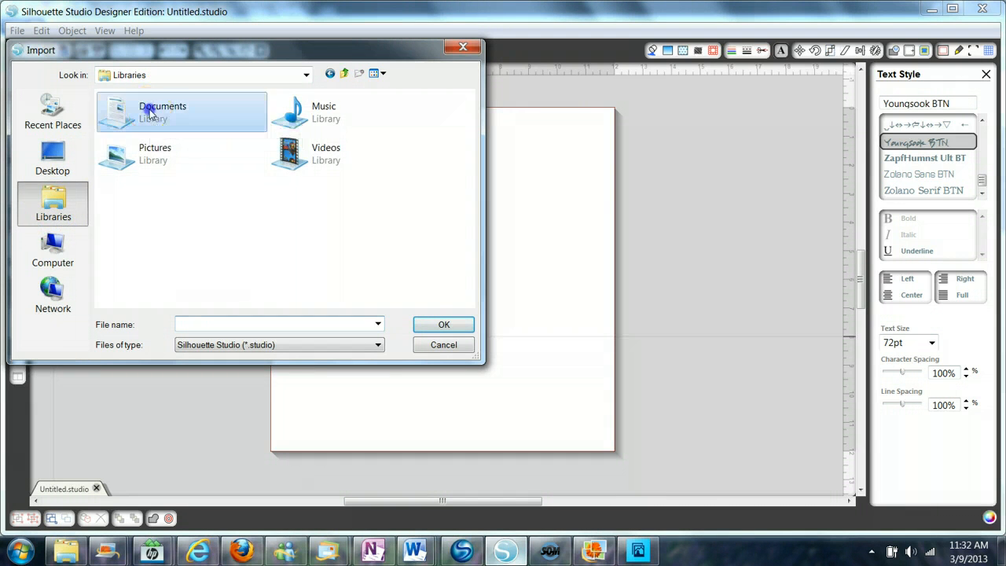
{"action": "double_click", "coordinate": [149, 114]}
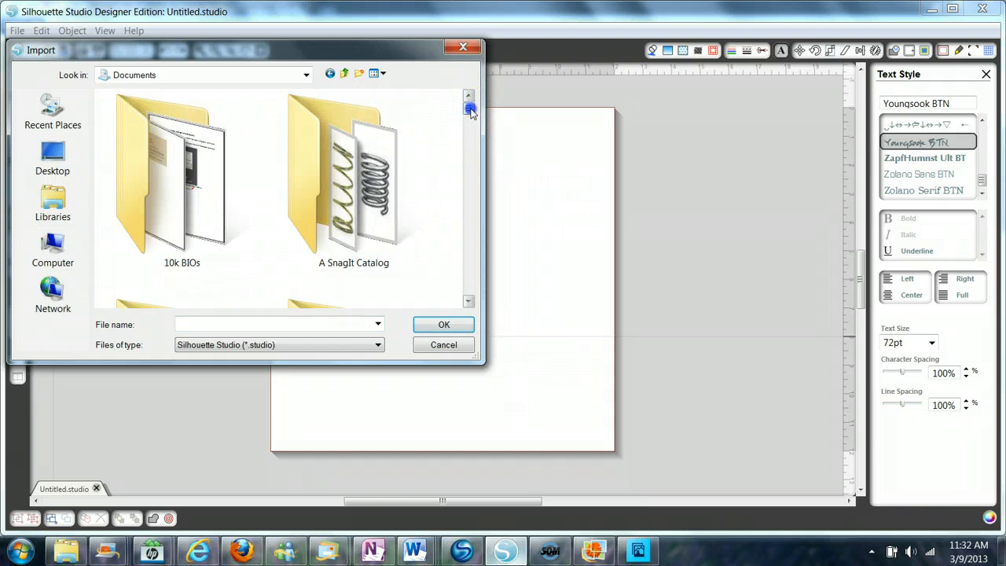
{"action": "left_click_drag", "start_coordinate": [469, 110], "coordinate": [466, 163]}
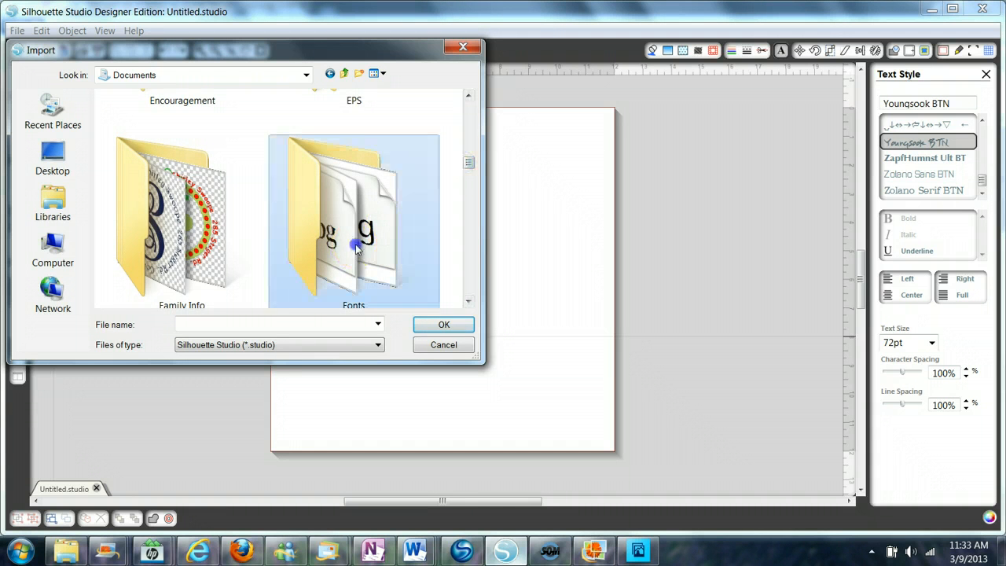
{"action": "double_click", "coordinate": [354, 236]}
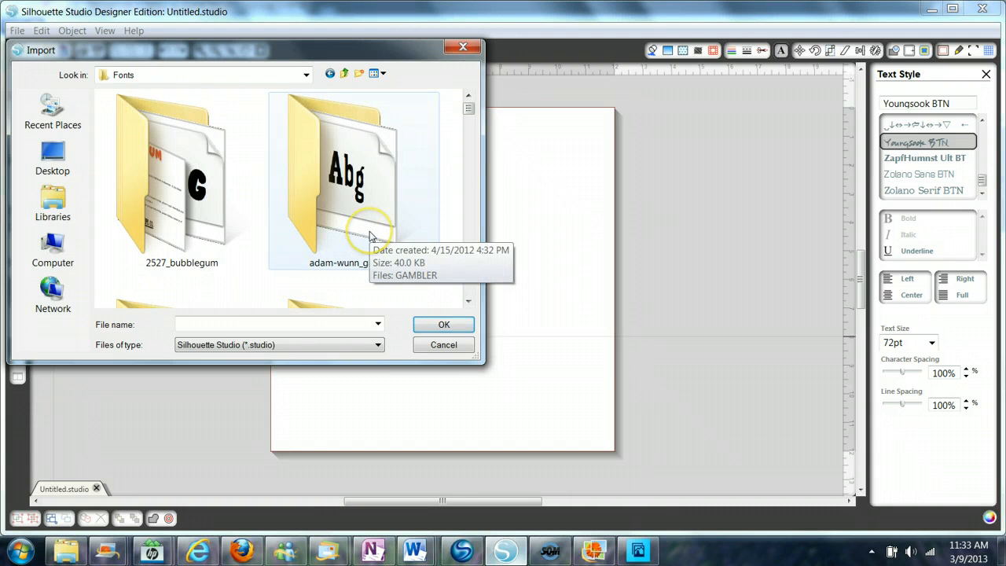
Step: Open the monogram_kk_regular folder inside the Fonts folder
{"action": "left_click_drag", "start_coordinate": [469, 302], "coordinate": [468, 302]}
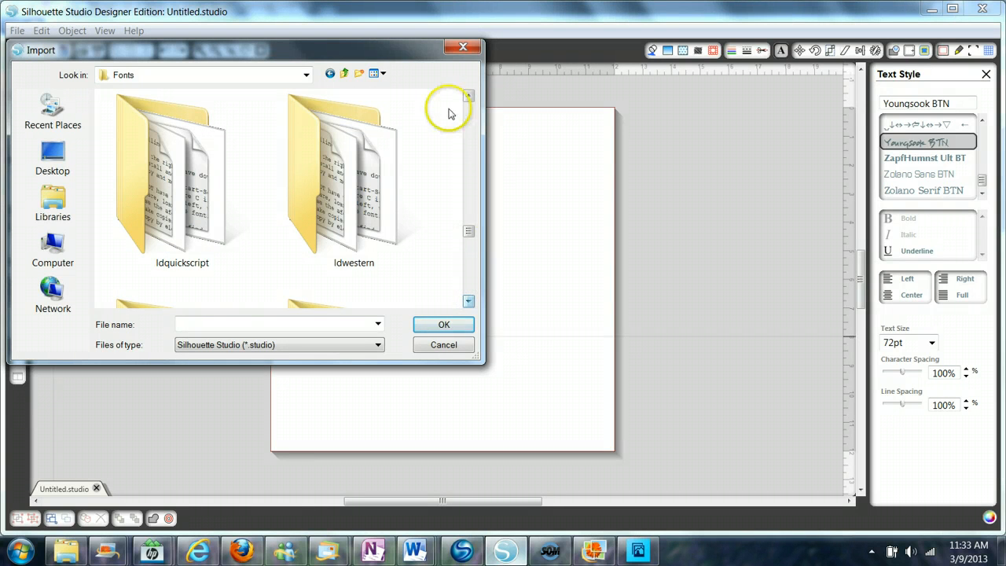
{"action": "left_click", "coordinate": [469, 96]}
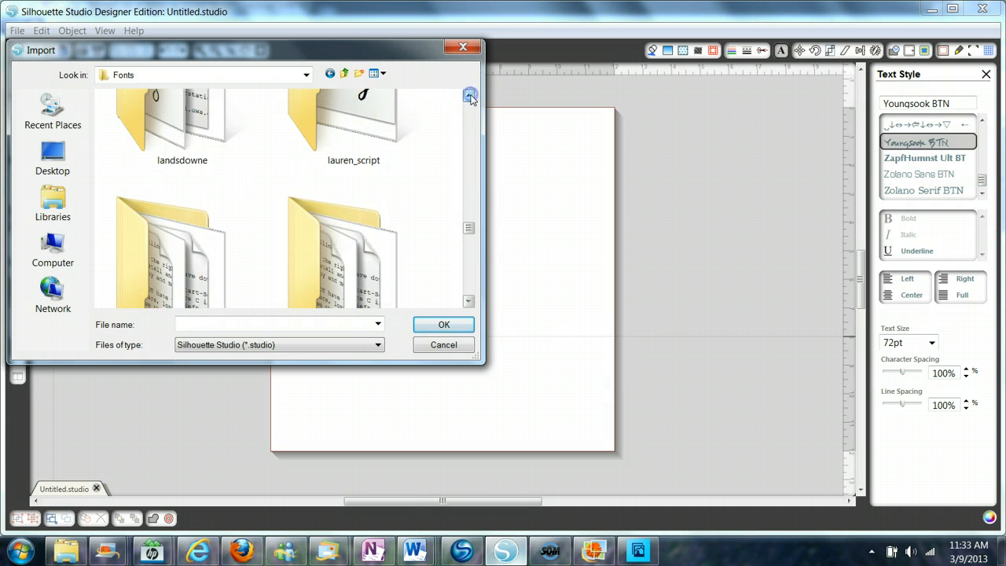
{"action": "left_click_drag", "start_coordinate": [468, 302], "coordinate": [468, 302]}
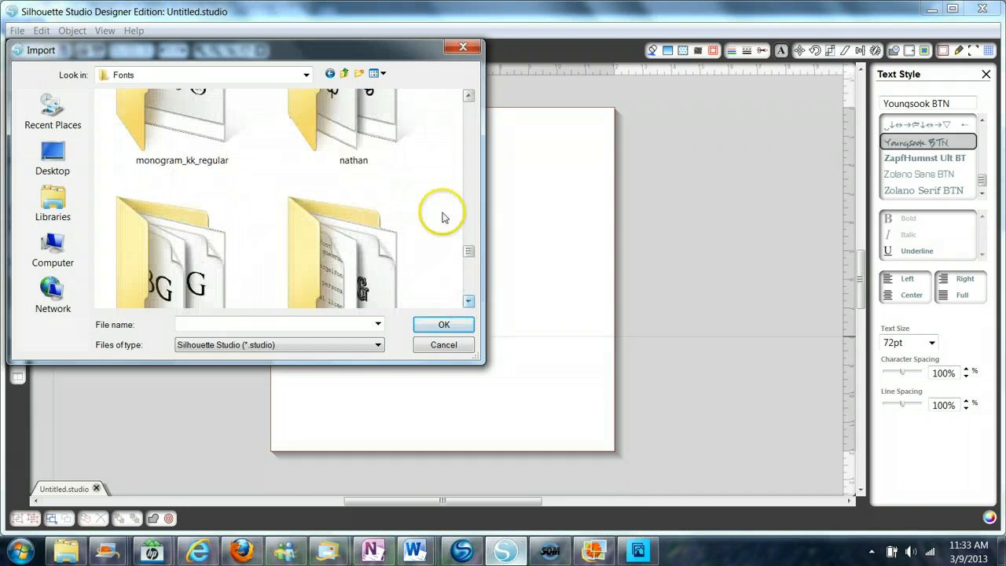
{"action": "left_click", "coordinate": [467, 96]}
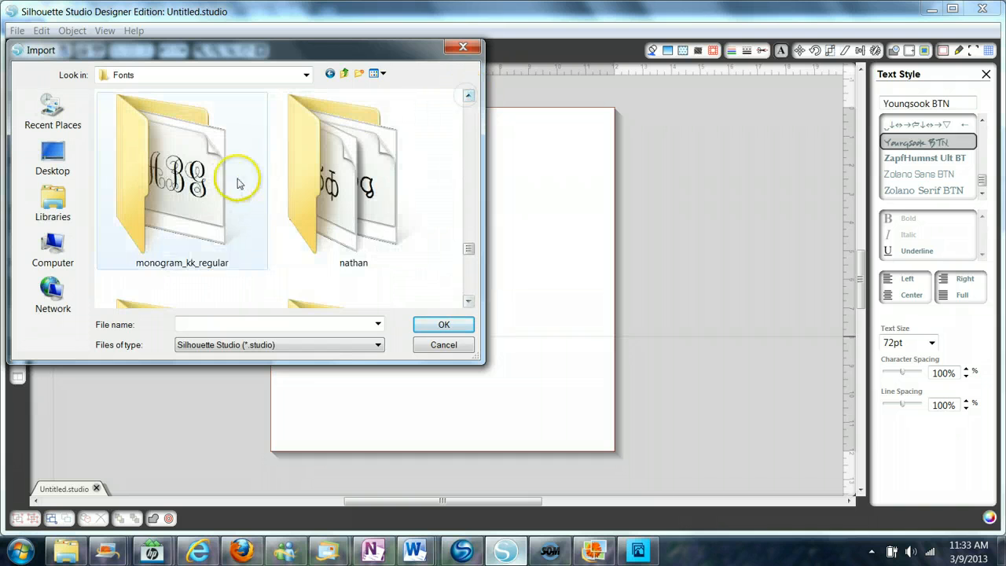
{"action": "double_click", "coordinate": [196, 180]}
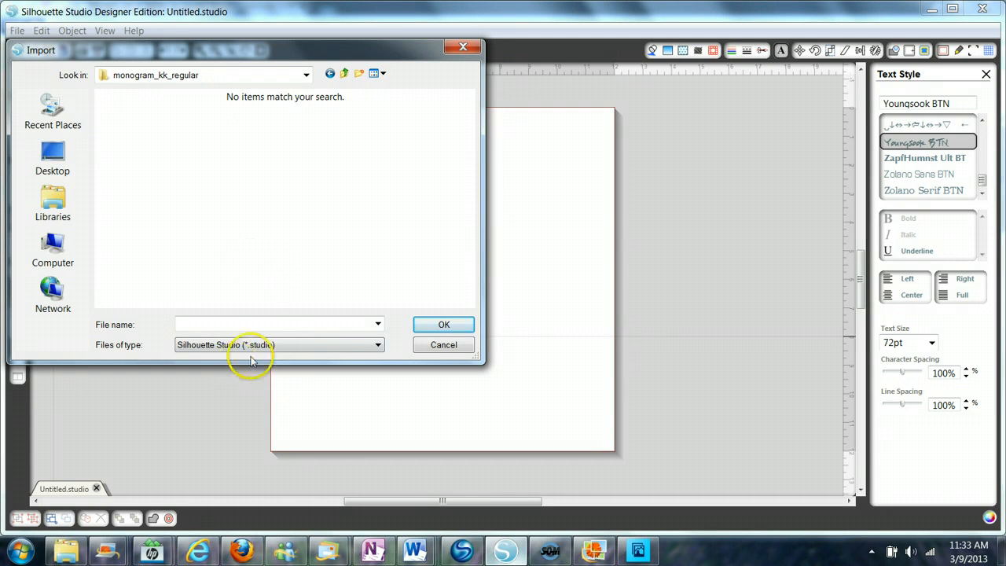
Step: Set the import file type to All Files (*.*) and choose the monogram kk font file for import
{"action": "left_click", "coordinate": [289, 346]}
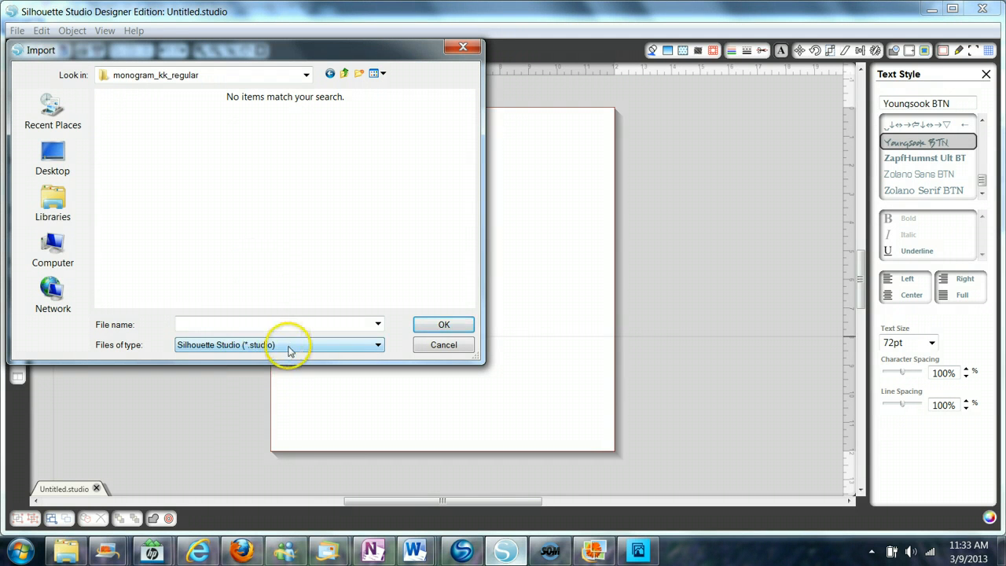
{"action": "left_click", "coordinate": [377, 345]}
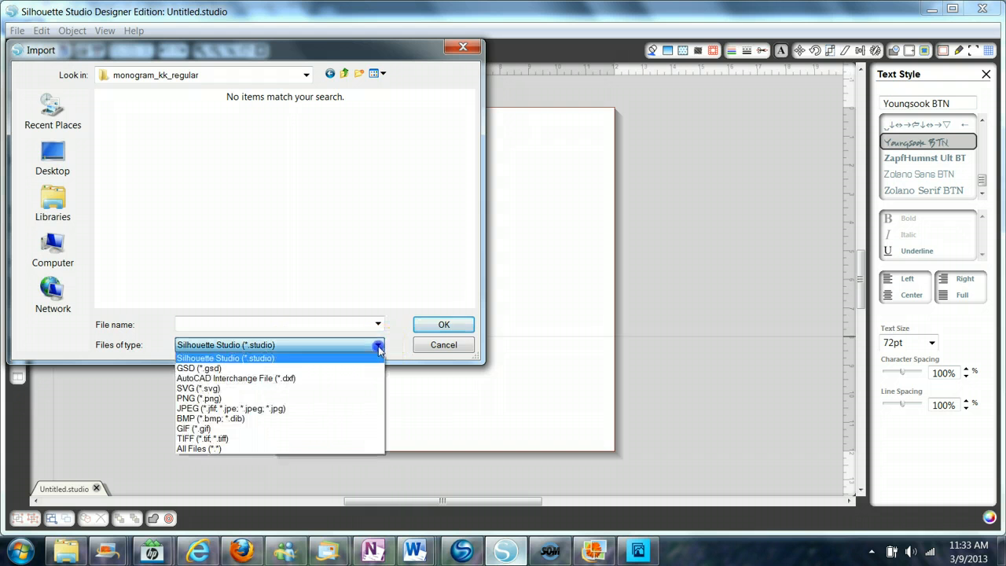
{"action": "left_click", "coordinate": [237, 446]}
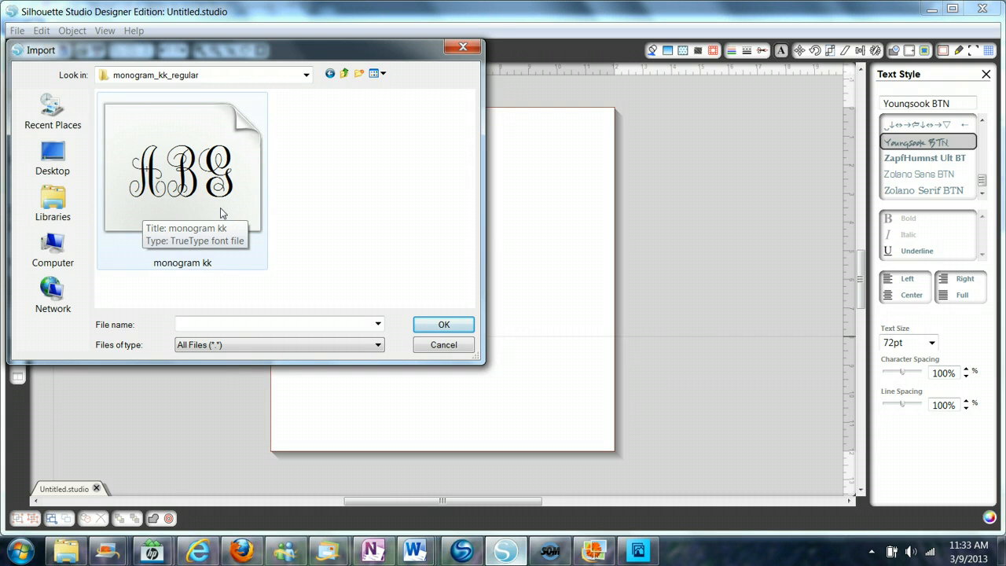
{"action": "left_click", "coordinate": [185, 191]}
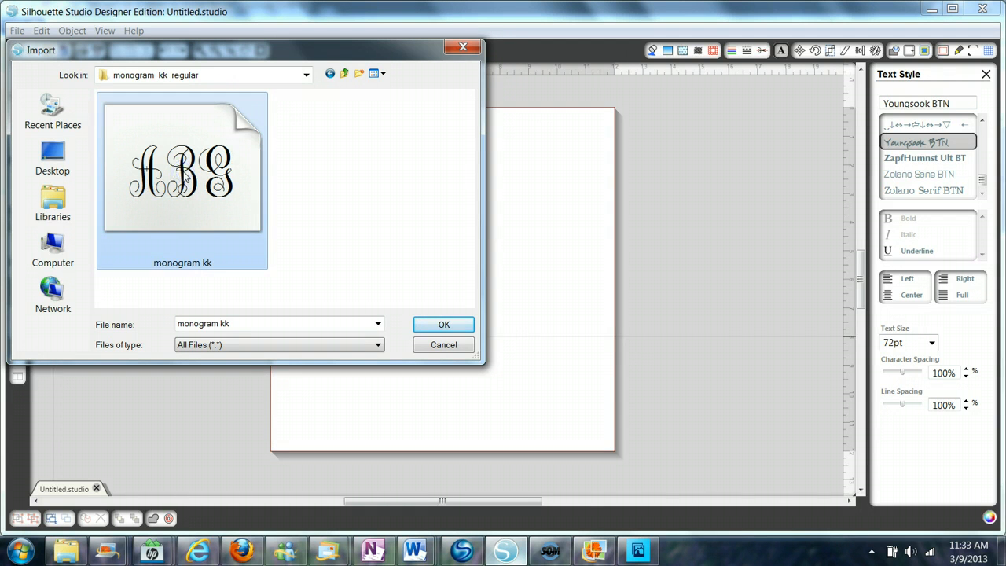
{"action": "left_click", "coordinate": [307, 238]}
{"action": "left_click", "coordinate": [444, 324]}
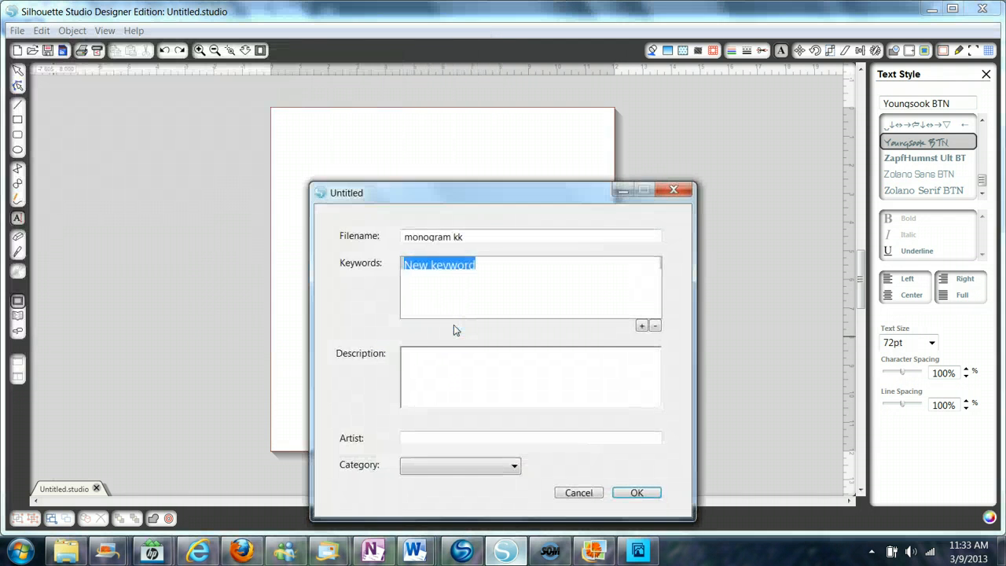
Step: Accept the import details for the monogram kk font, leaving the description, artist and category empty
{"action": "left_click", "coordinate": [436, 234]}
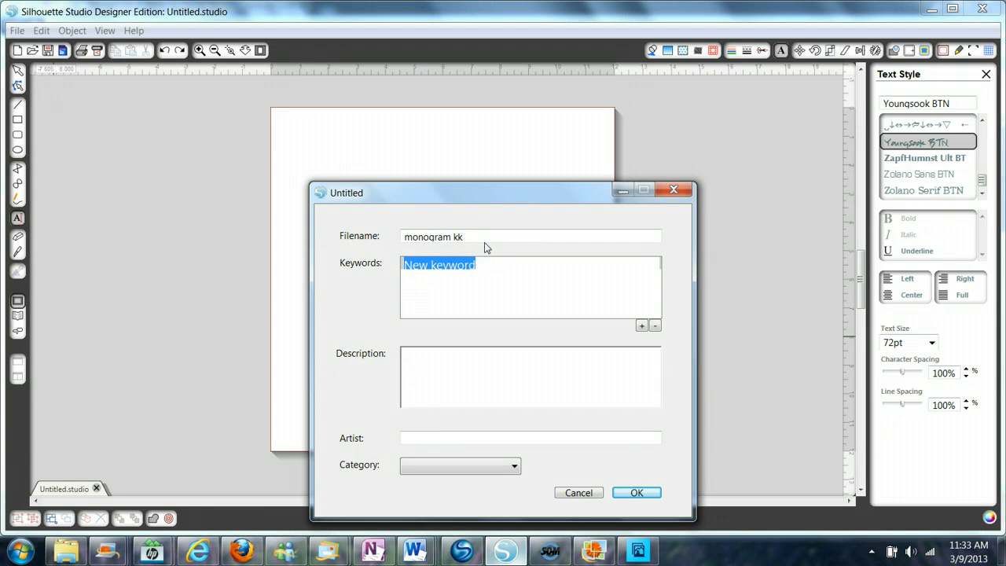
{"action": "left_click", "coordinate": [439, 389]}
{"action": "left_click", "coordinate": [426, 436]}
{"action": "left_click", "coordinate": [638, 492]}
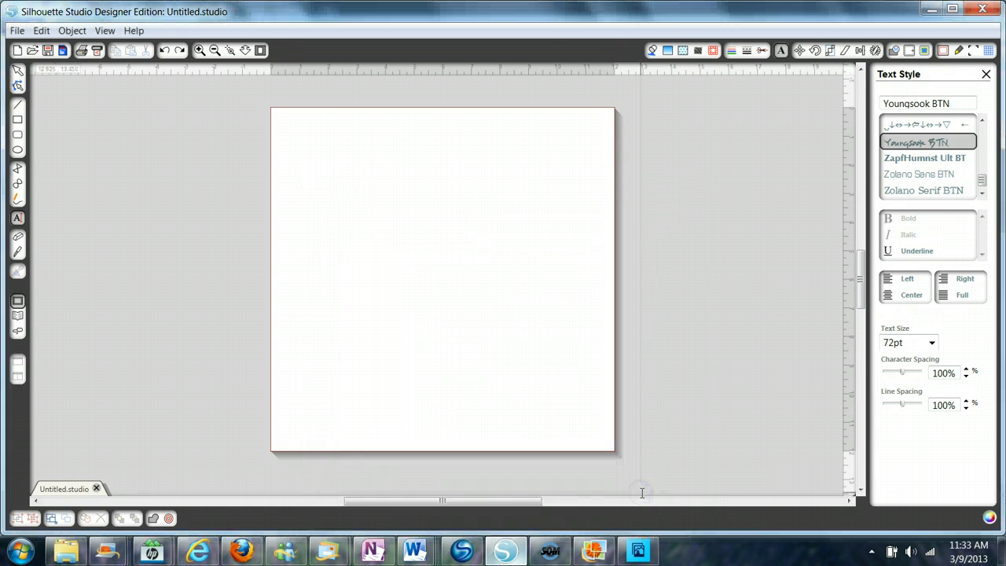
{"action": "left_click", "coordinate": [635, 484]}
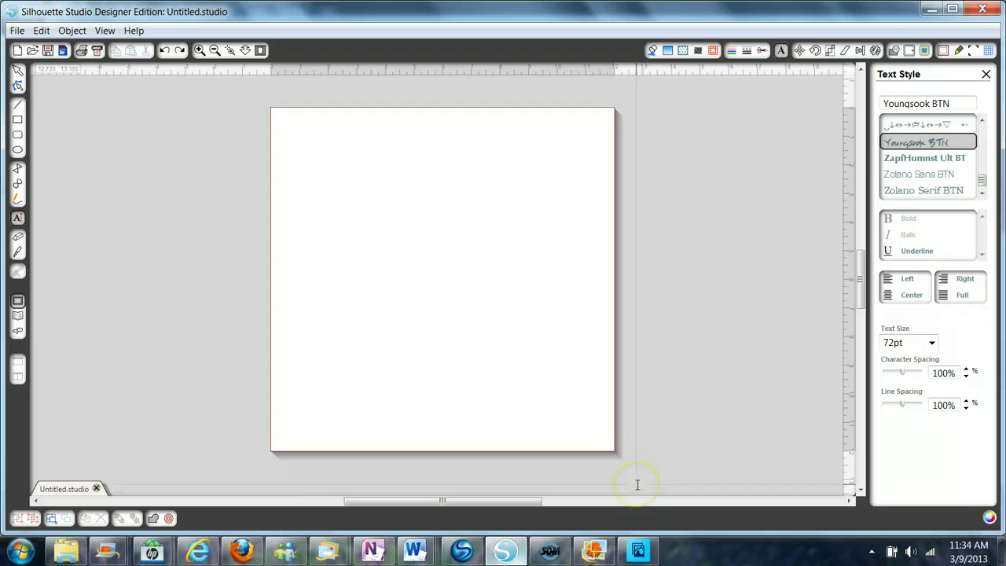
Step: Check My Fonts in the library for the imported font and locate monogram kk in the text style font list
{"action": "left_click", "coordinate": [18, 317]}
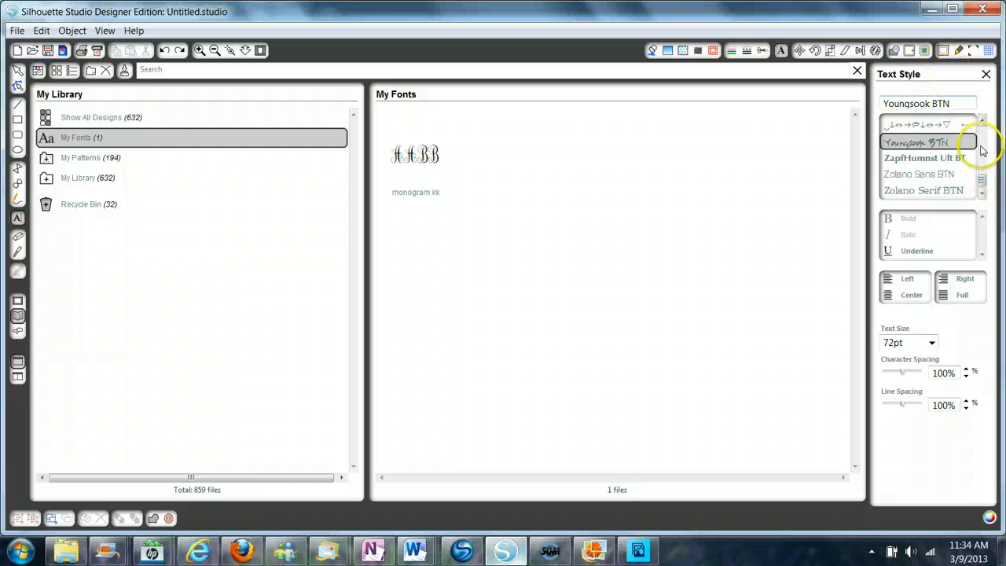
{"action": "left_click", "coordinate": [981, 120]}
{"action": "left_click", "coordinate": [982, 120]}
{"action": "left_click", "coordinate": [981, 120]}
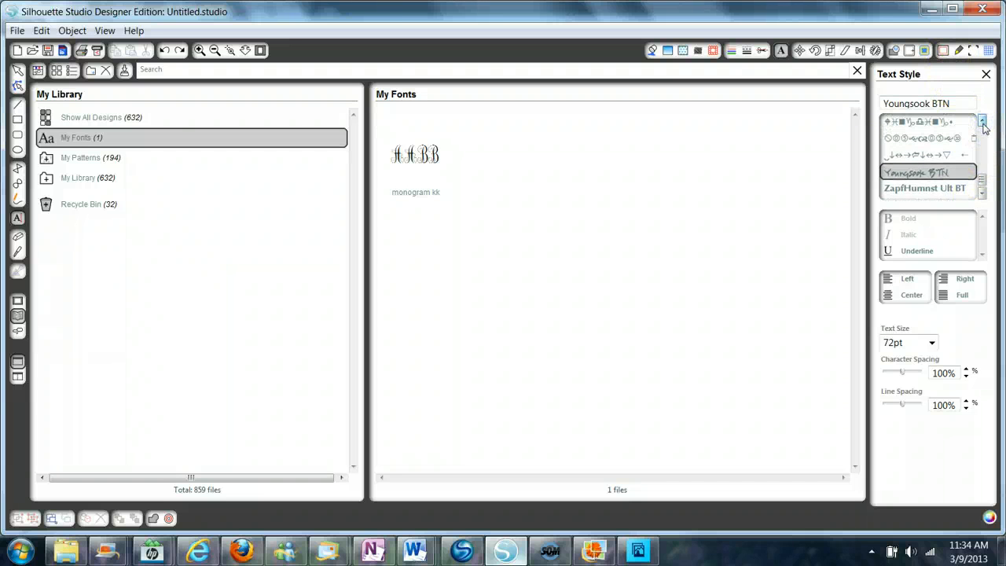
{"action": "left_click", "coordinate": [981, 121]}
{"action": "left_click", "coordinate": [982, 122]}
{"action": "left_click", "coordinate": [982, 121]}
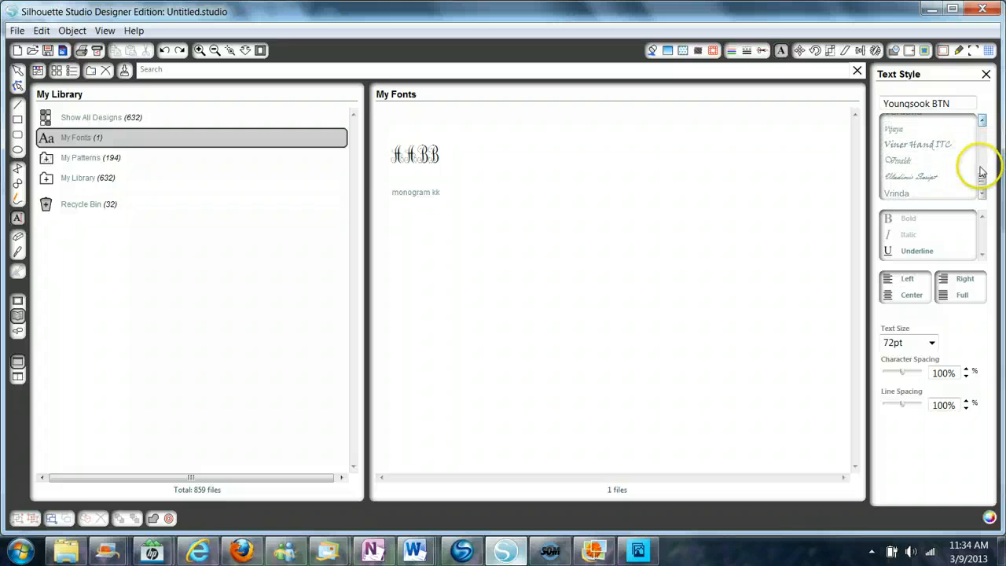
{"action": "left_click_drag", "start_coordinate": [980, 180], "coordinate": [981, 163]}
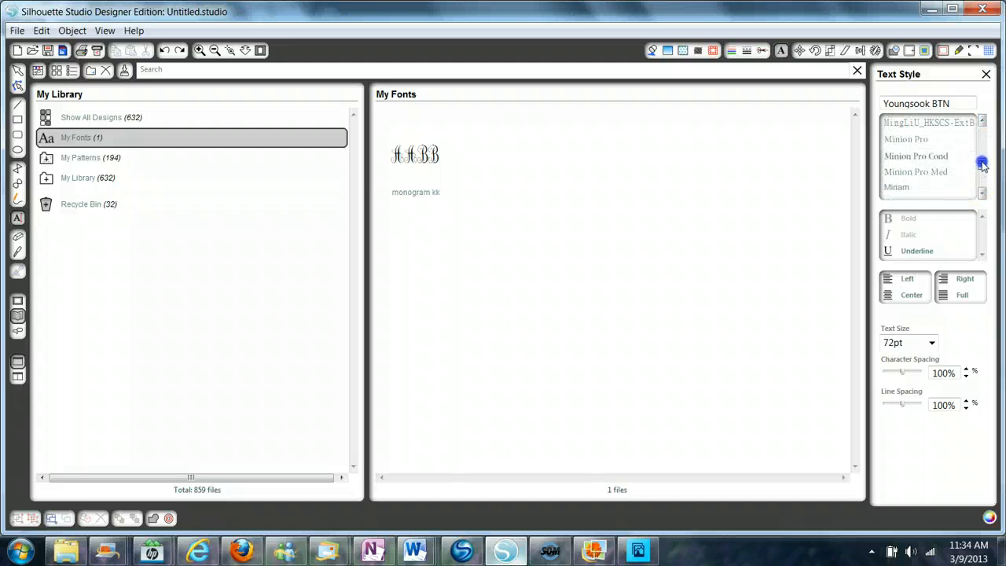
{"action": "left_click", "coordinate": [982, 193]}
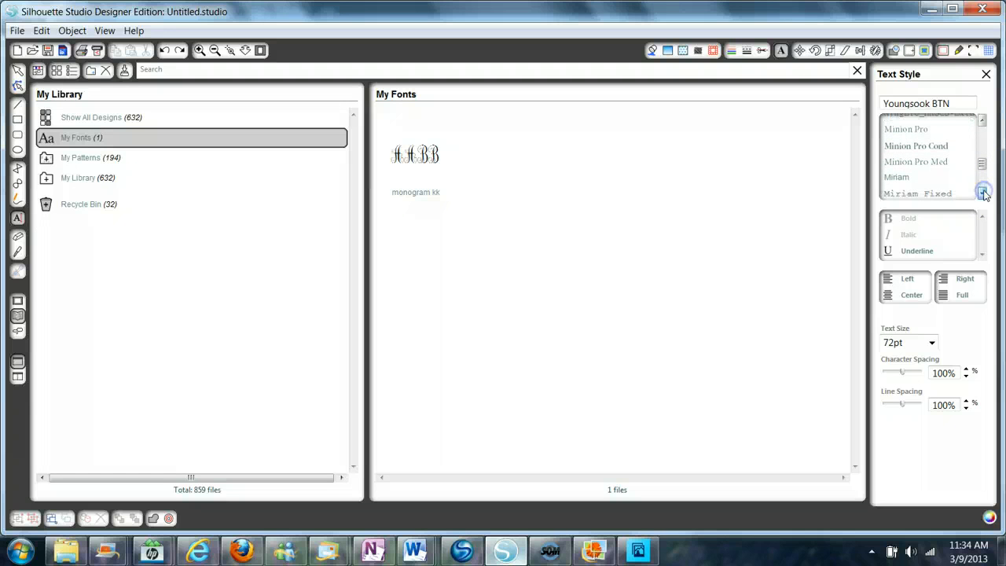
{"action": "left_click", "coordinate": [982, 194]}
{"action": "left_click", "coordinate": [982, 193]}
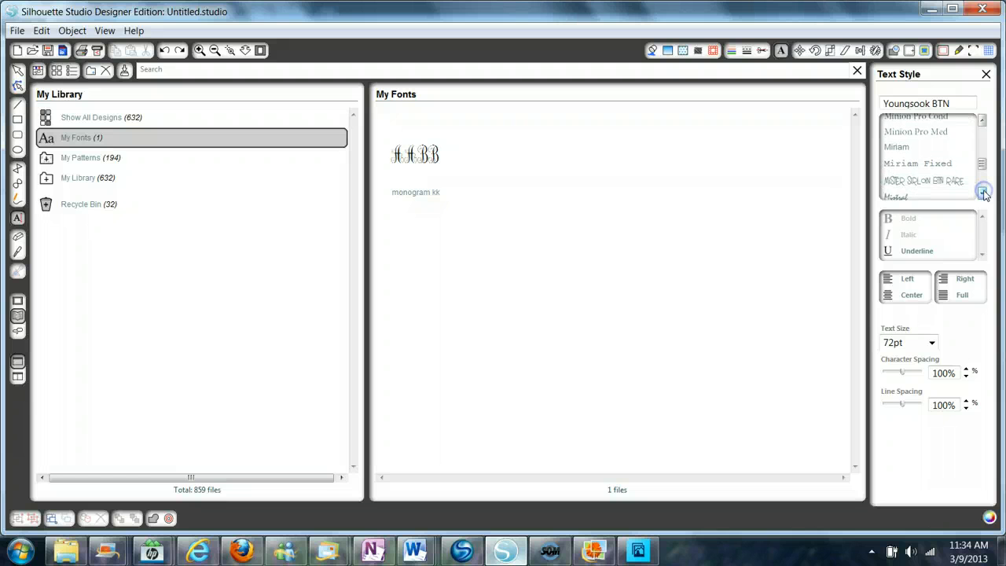
{"action": "left_click", "coordinate": [982, 193]}
{"action": "left_click", "coordinate": [982, 193]}
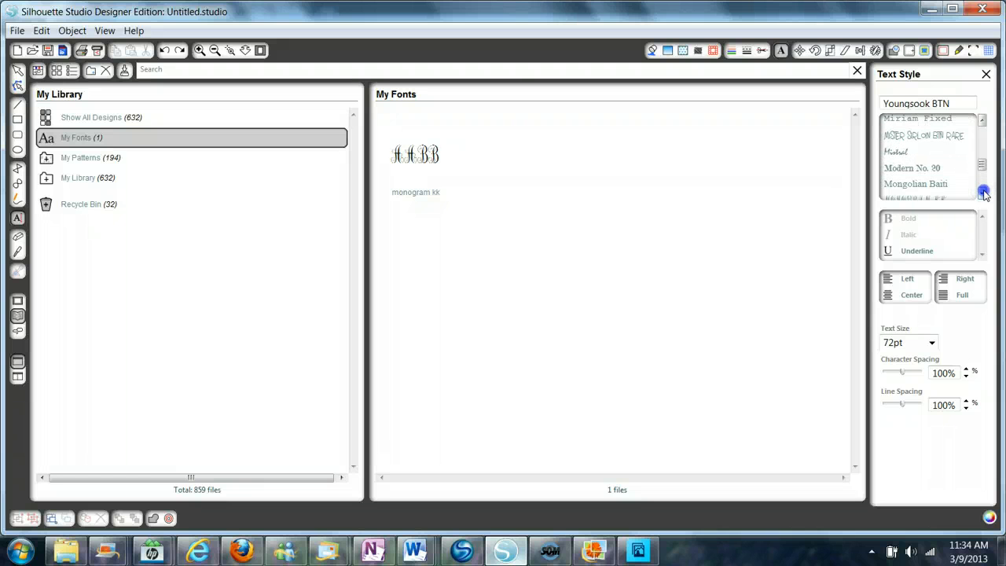
{"action": "left_click", "coordinate": [982, 193]}
{"action": "left_click", "coordinate": [982, 193]}
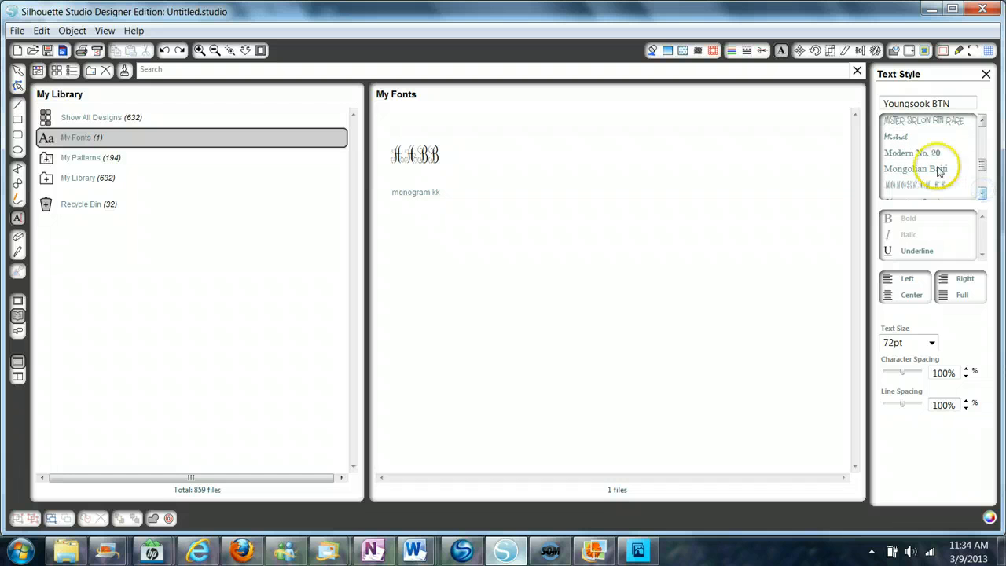
Step: Choose the monogram kk font, close the library view and add a letter S as text on the page's left half
{"action": "left_click", "coordinate": [915, 185]}
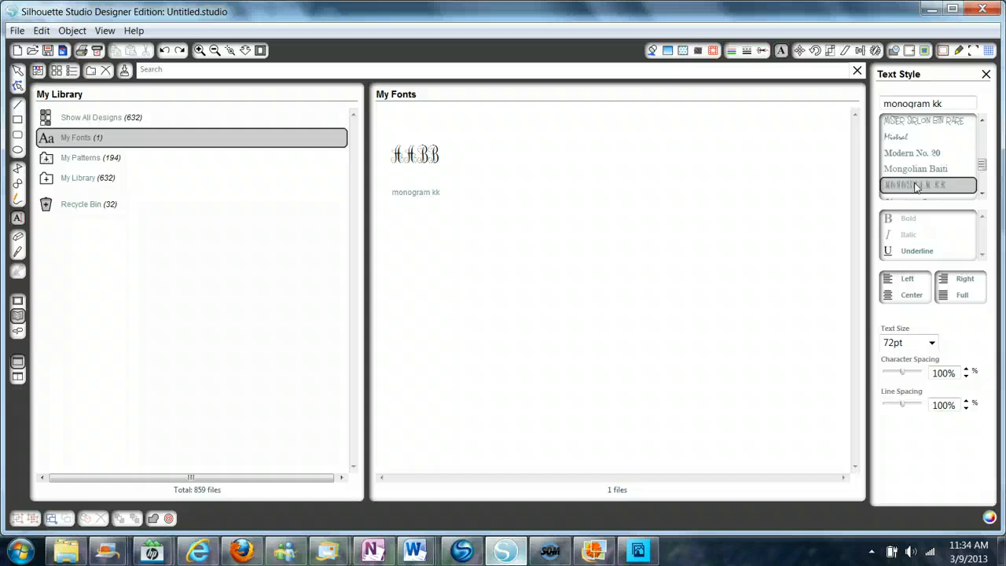
{"action": "left_click", "coordinate": [857, 70]}
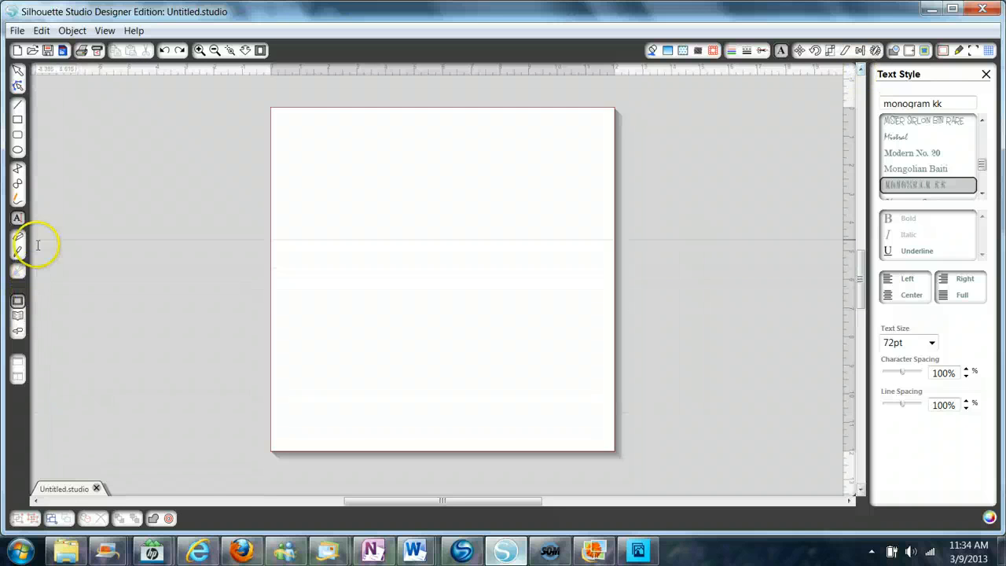
{"action": "left_click", "coordinate": [17, 220]}
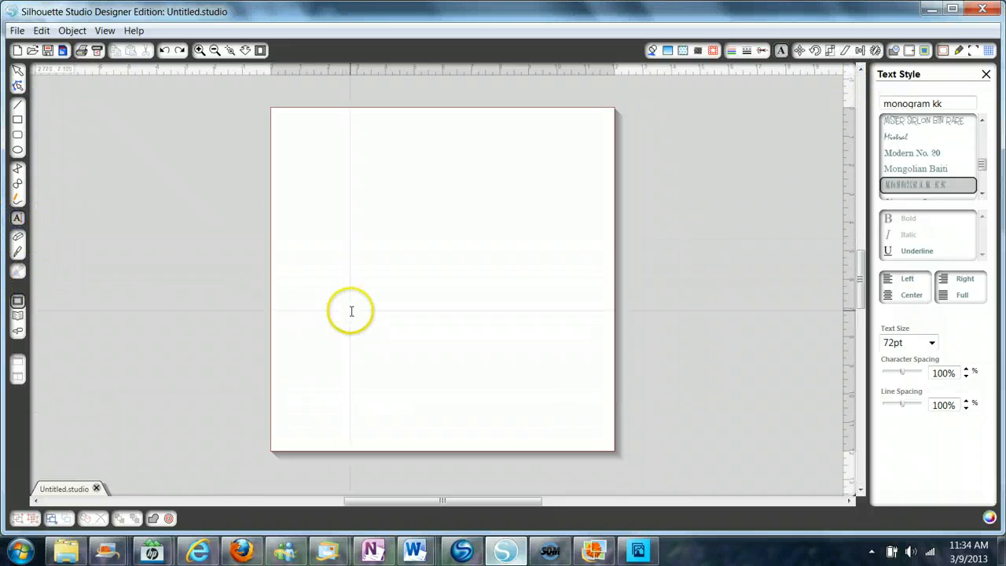
{"action": "left_click", "coordinate": [330, 267]}
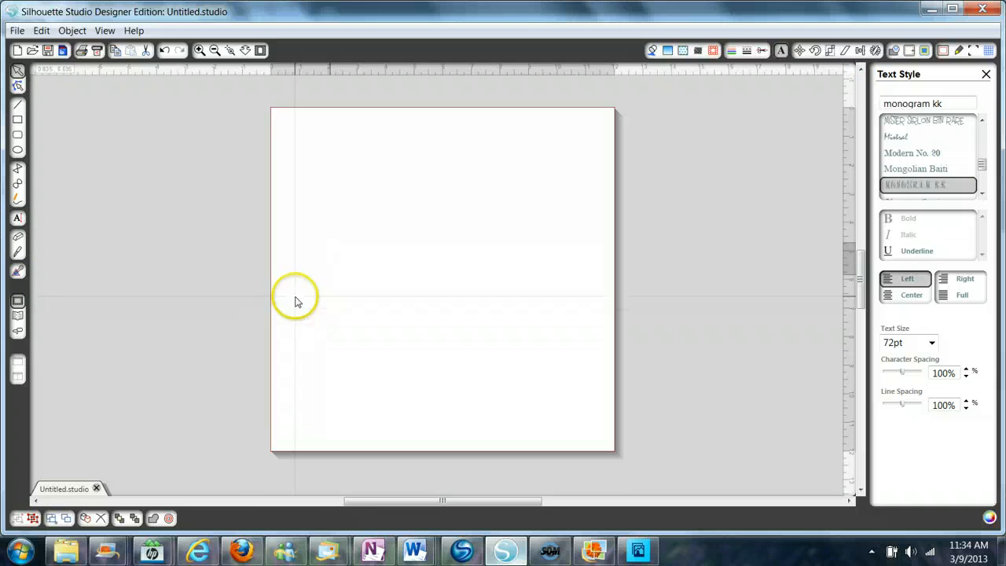
{"action": "type", "text": "a"}
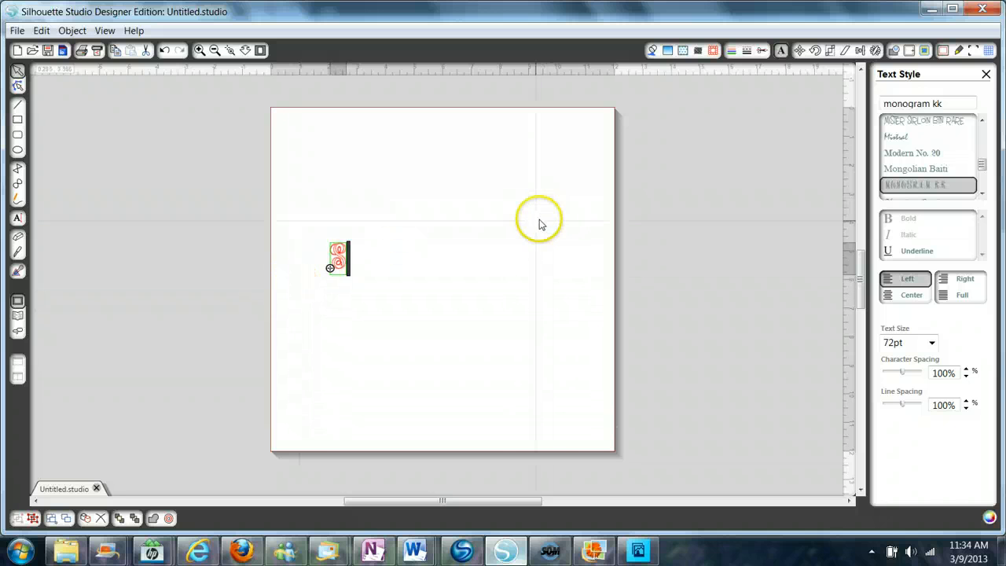
{"action": "left_click", "coordinate": [408, 153]}
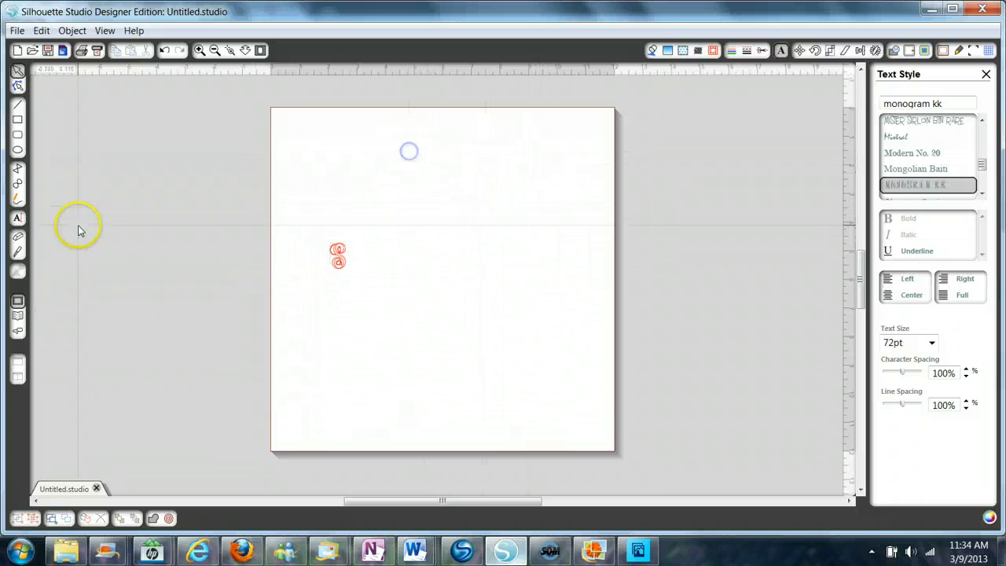
Step: Add a second S near the page's upper edge and an M on its right half as separate text objects
{"action": "left_click", "coordinate": [17, 218]}
{"action": "left_click", "coordinate": [379, 161]}
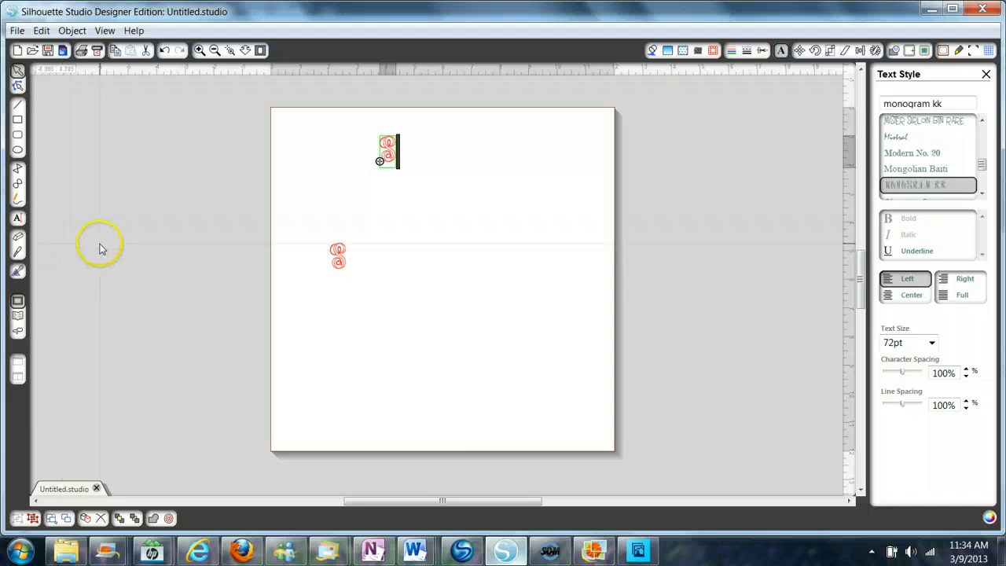
{"action": "left_click", "coordinate": [16, 223]}
{"action": "left_click", "coordinate": [492, 260]}
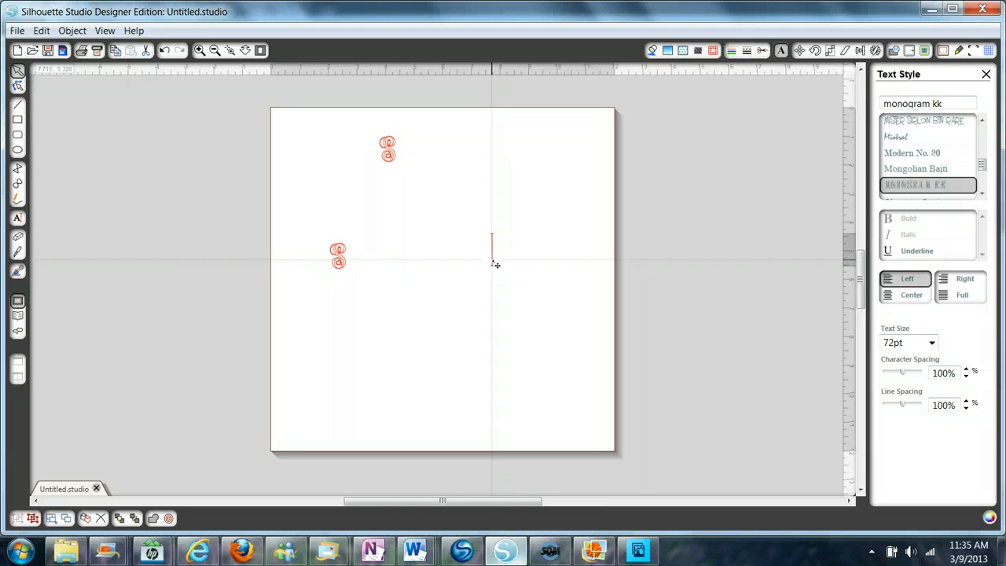
{"action": "type", "text": "M"}
{"action": "scroll", "coordinate": [471, 260], "scroll_direction": "up", "scroll_amount": 1}
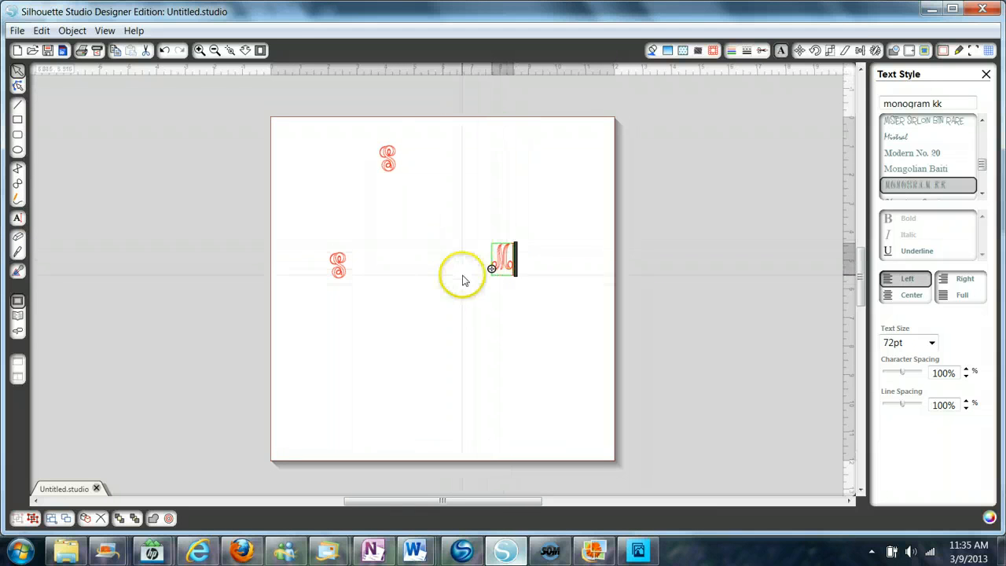
Step: Enlarge the upper S as the monogram's centre letter and place the small S and the M on either side of it
{"action": "left_click_drag", "start_coordinate": [385, 163], "coordinate": [487, 350]}
{"action": "left_click_drag", "start_coordinate": [340, 267], "coordinate": [378, 279]}
{"action": "mouse_move", "coordinate": [501, 256]}
{"action": "left_mouse_down"}
{"action": "mouse_move", "coordinate": [488, 285]}
{"action": "mouse_move", "coordinate": [493, 271]}
{"action": "left_mouse_up"}
{"action": "left_click", "coordinate": [278, 268]}
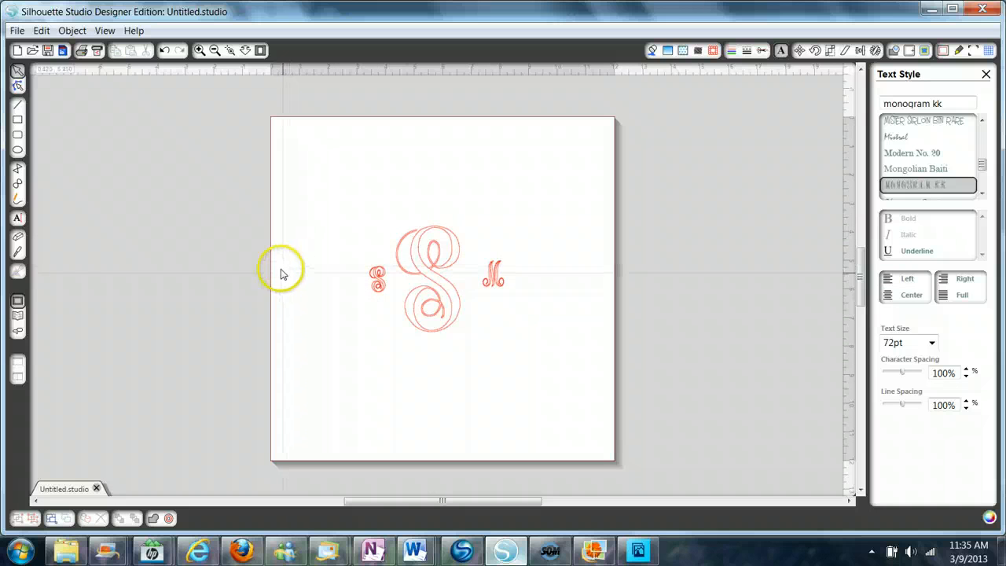
Step: Select the small S and the M together and align them by their tops
{"action": "left_click", "coordinate": [378, 277]}
{"action": "left_click", "coordinate": [378, 279]}
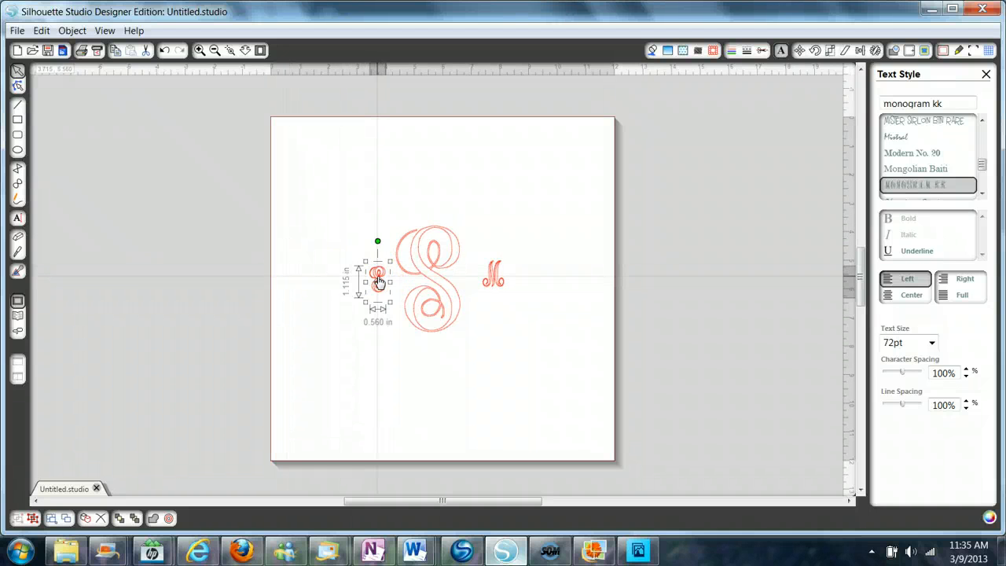
{"action": "mouse_move", "coordinate": [501, 275]}
{"action": "left_mouse_down"}
{"action": "mouse_move", "coordinate": [485, 277]}
{"action": "mouse_move", "coordinate": [493, 273]}
{"action": "left_mouse_up"}
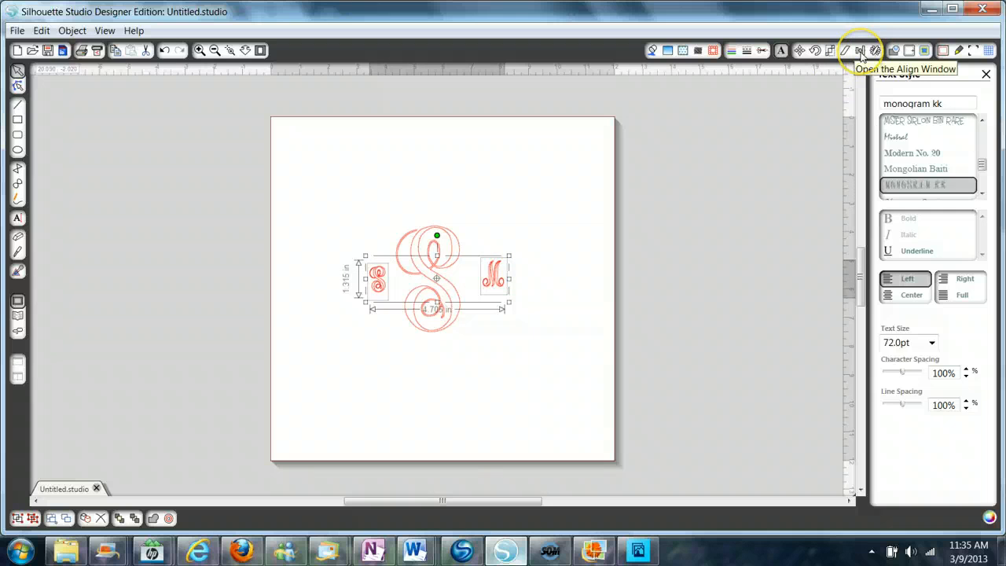
{"action": "left_click", "coordinate": [860, 51]}
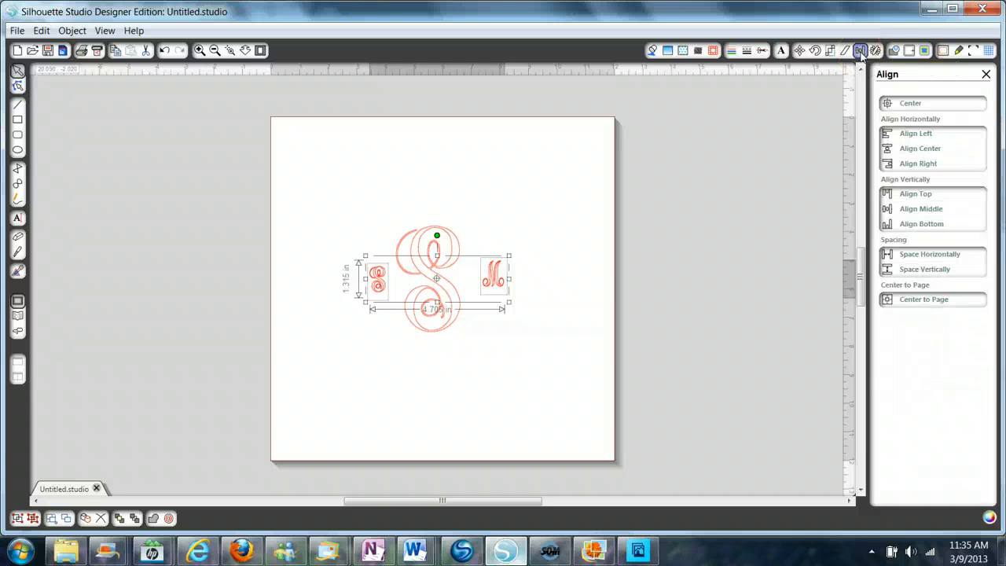
{"action": "left_click", "coordinate": [909, 196]}
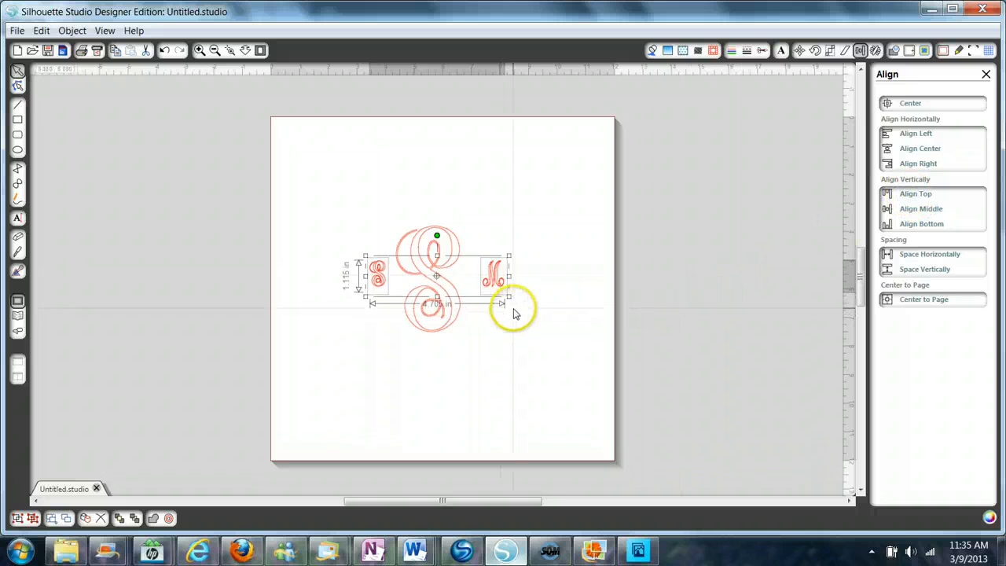
Step: Enlarge the outer S and M together to about 2.23 in tall and reposition them beside the large centre S
{"action": "left_click_drag", "start_coordinate": [509, 299], "coordinate": [628, 404]}
{"action": "left_click", "coordinate": [507, 400]}
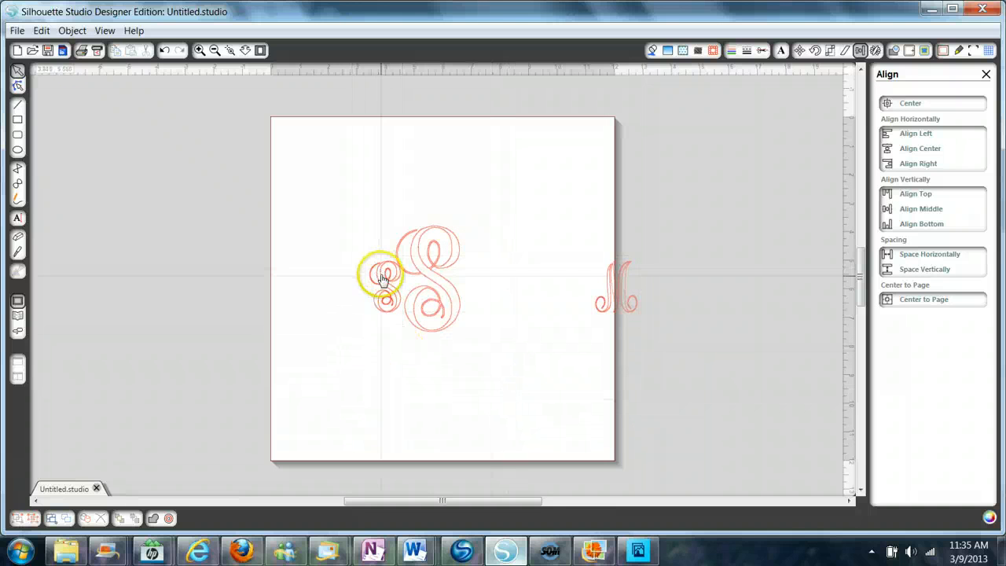
{"action": "left_click_drag", "start_coordinate": [382, 279], "coordinate": [370, 277]}
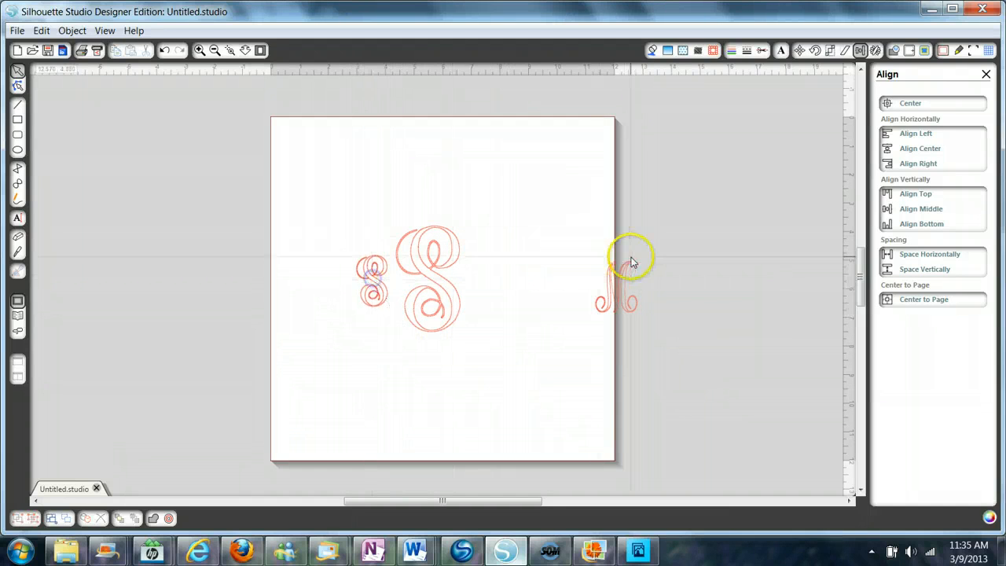
{"action": "left_click_drag", "start_coordinate": [610, 288], "coordinate": [484, 282]}
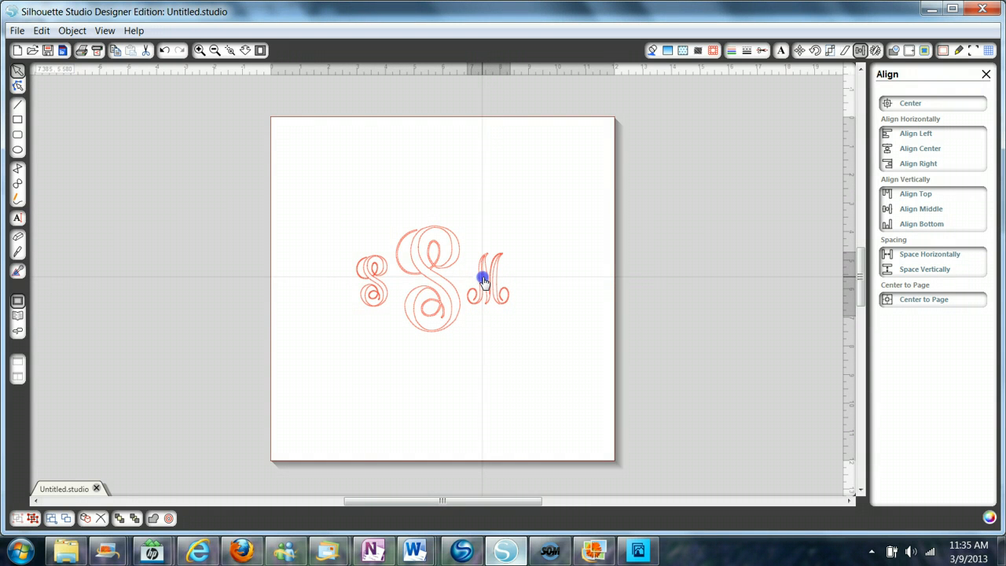
Step: Align the tops of the enlarged outer S and M again
{"action": "left_click", "coordinate": [366, 265]}
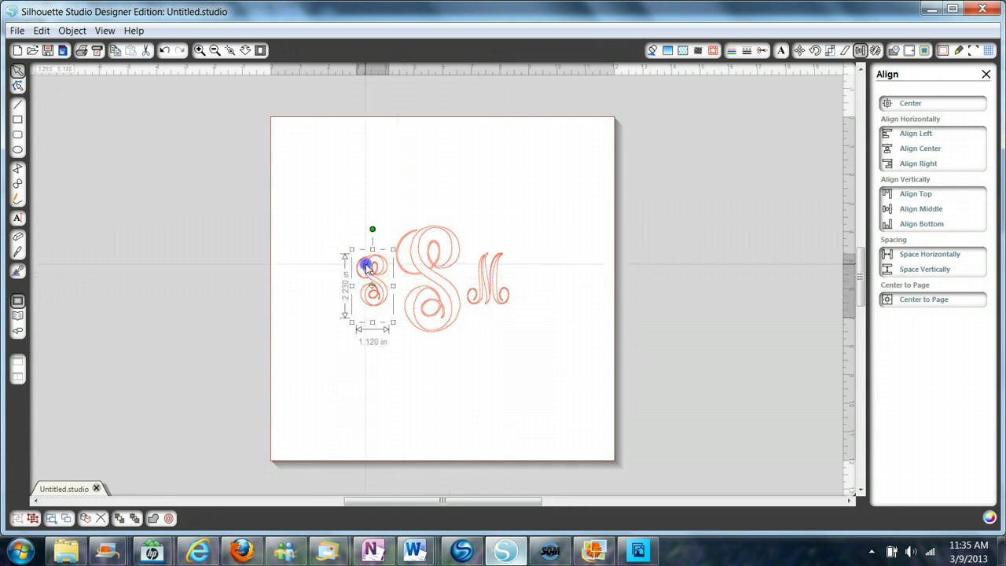
{"action": "left_click", "coordinate": [495, 275], "text": "shift"}
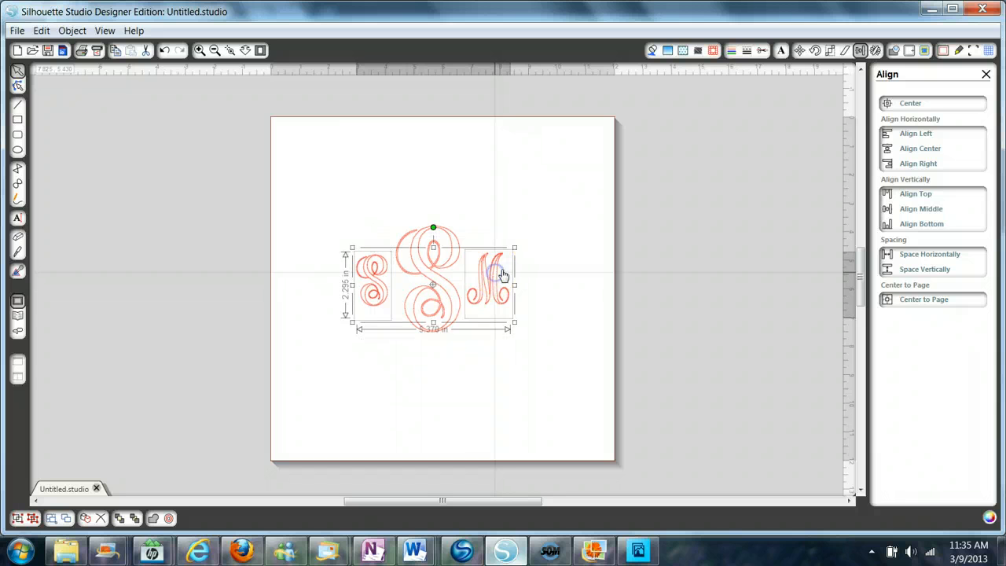
{"action": "left_click", "coordinate": [910, 197]}
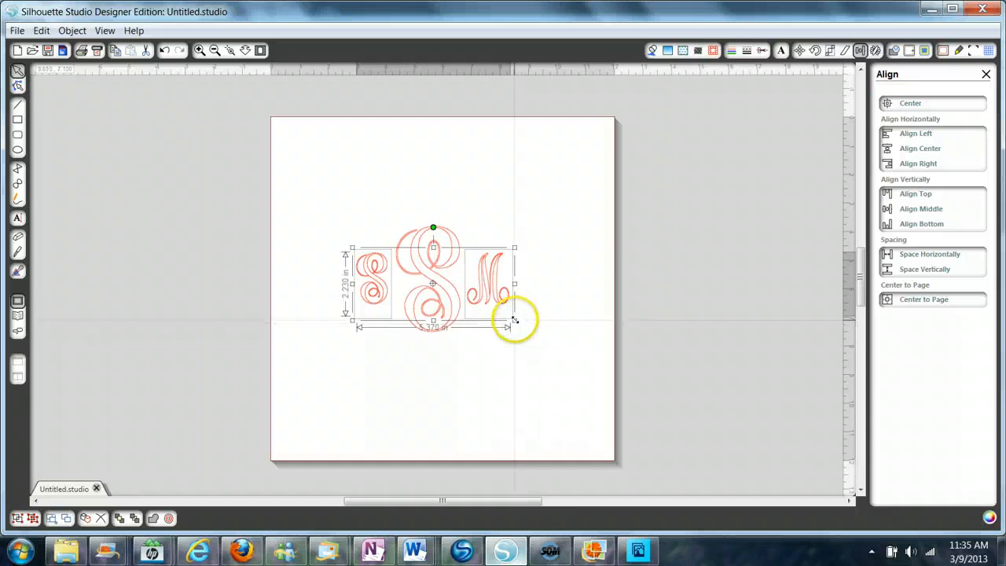
Step: Scale the outer S and M together to about 3.25 in tall and move each close against the centre S
{"action": "left_click_drag", "start_coordinate": [515, 322], "coordinate": [572, 379]}
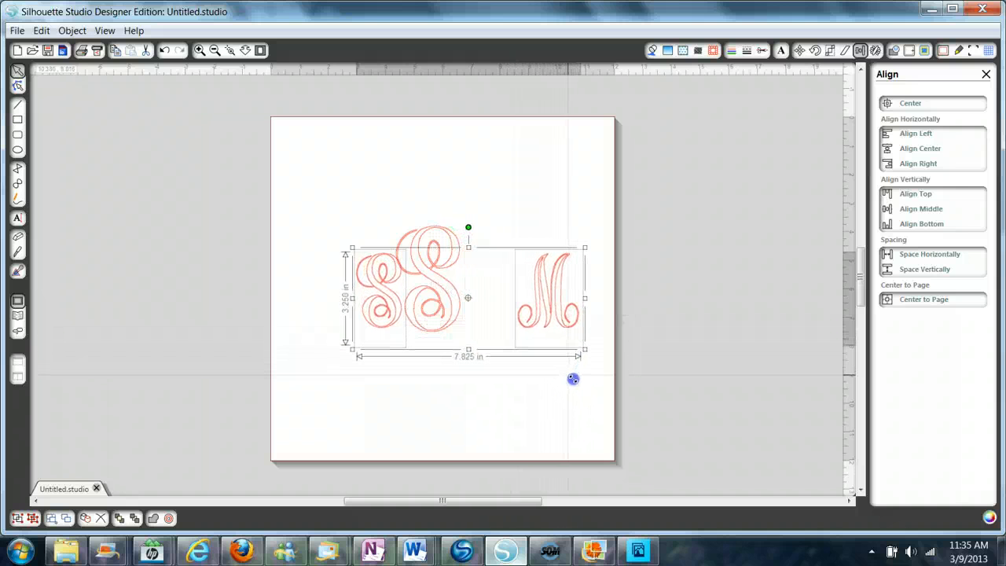
{"action": "left_click", "coordinate": [521, 404]}
{"action": "left_click_drag", "start_coordinate": [545, 318], "coordinate": [499, 285]}
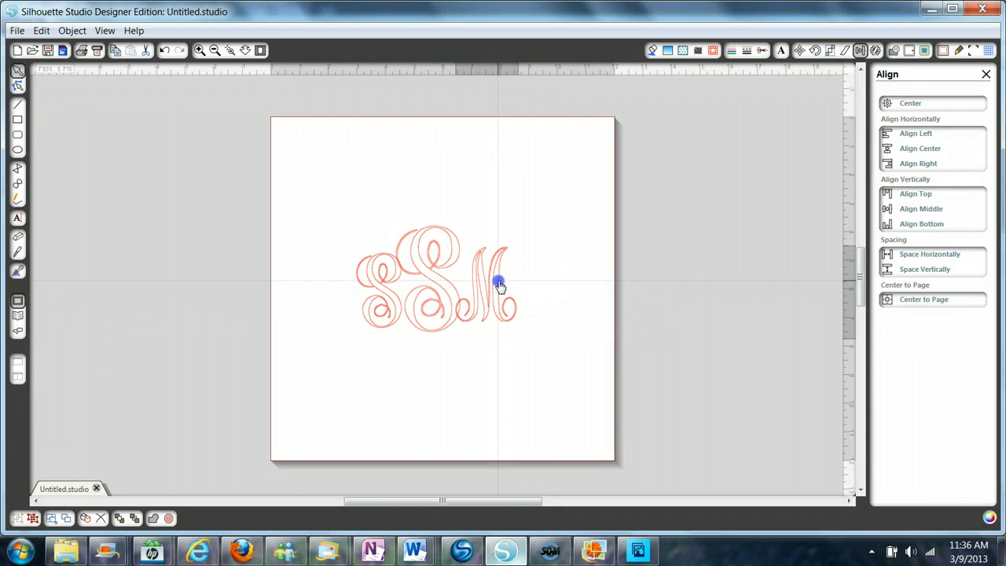
{"action": "left_click_drag", "start_coordinate": [389, 306], "coordinate": [381, 302]}
{"action": "mouse_move", "coordinate": [485, 314]}
{"action": "left_mouse_down"}
{"action": "mouse_move", "coordinate": [485, 299]}
{"action": "mouse_move", "coordinate": [490, 308]}
{"action": "left_mouse_up"}
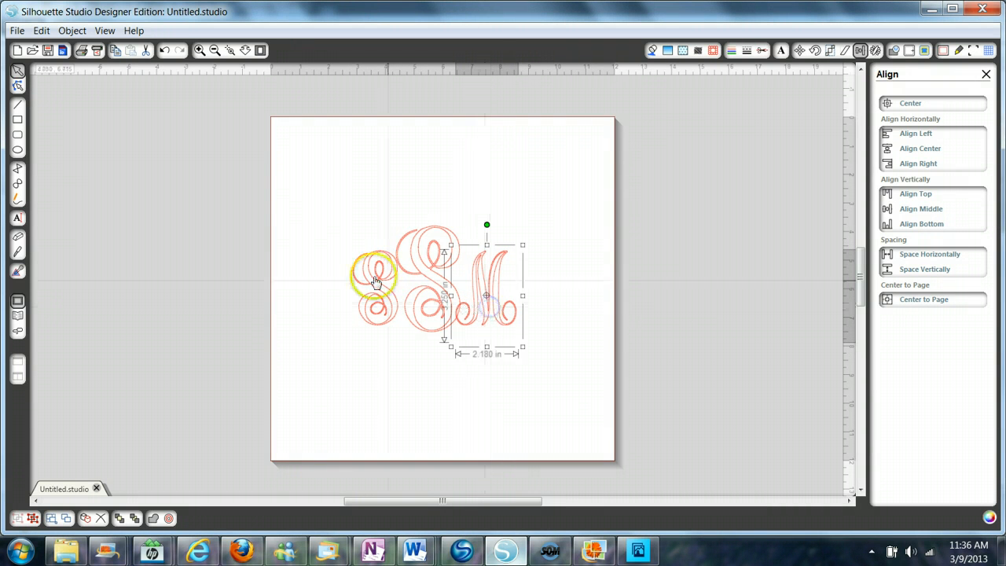
Step: Top-align only the two outer letters in their new positions, leaving the centre S out of the selection
{"action": "left_click_drag", "start_coordinate": [306, 129], "coordinate": [556, 366]}
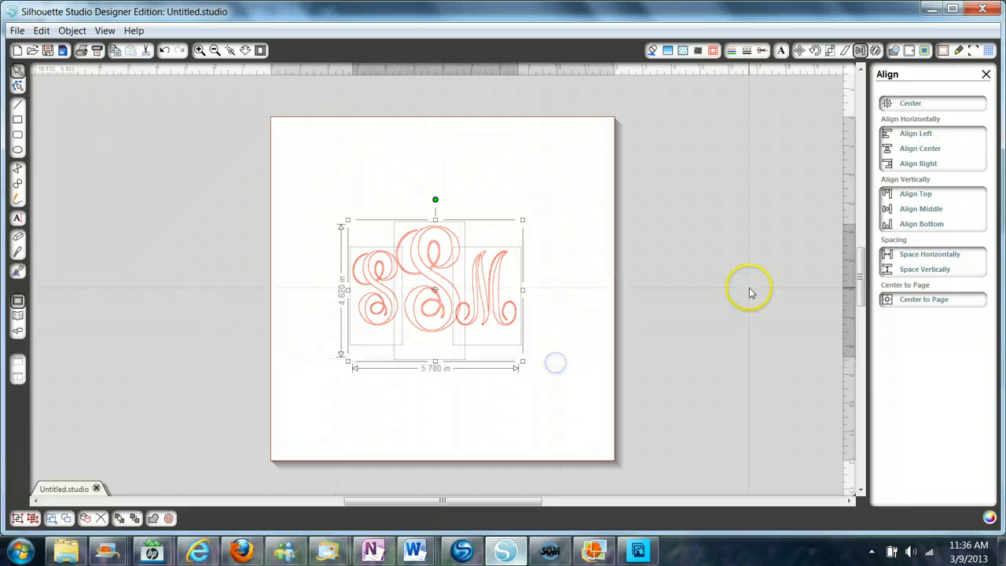
{"action": "left_click", "coordinate": [568, 269]}
{"action": "left_click", "coordinate": [362, 294]}
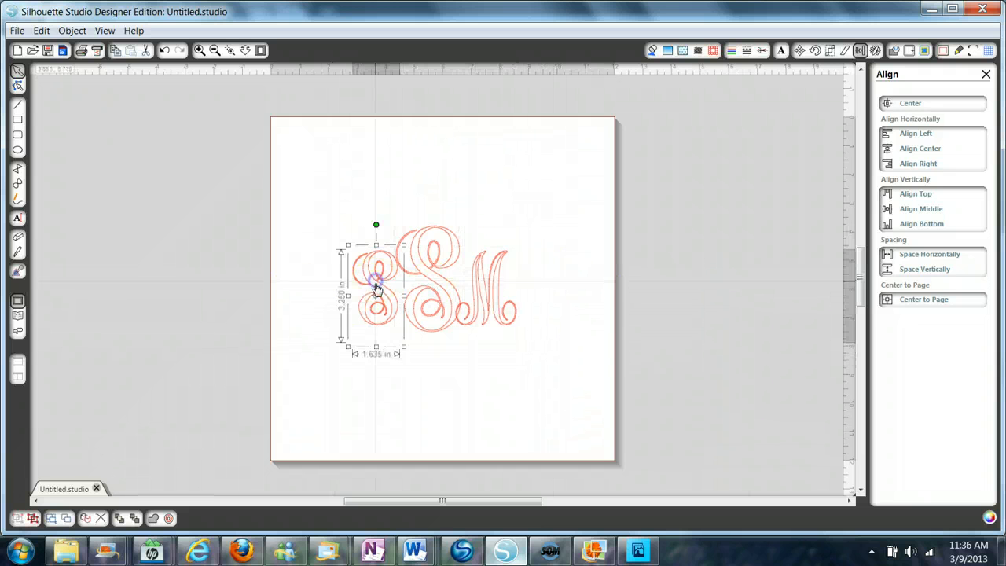
{"action": "left_click", "coordinate": [496, 286], "text": "shift"}
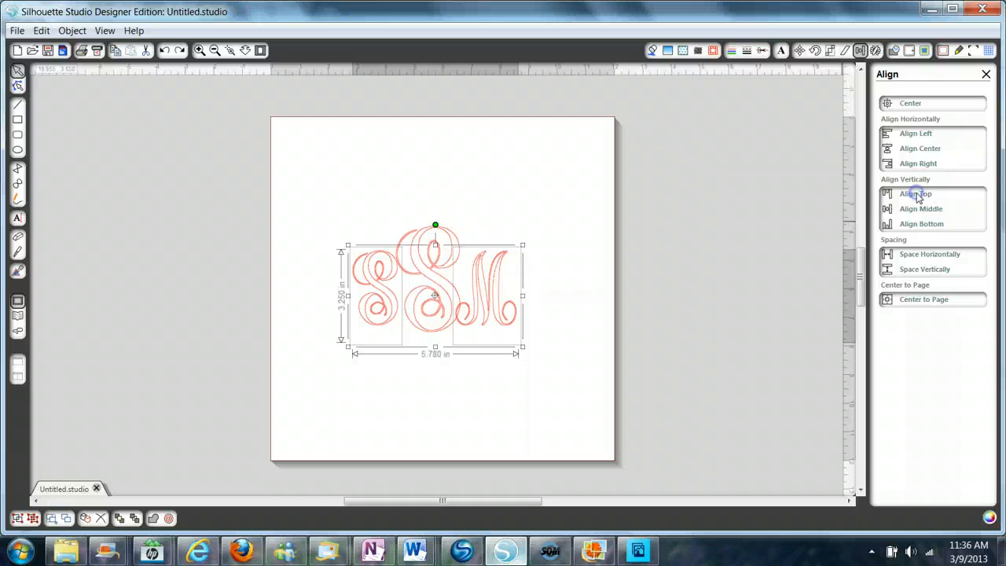
{"action": "left_click", "coordinate": [446, 194]}
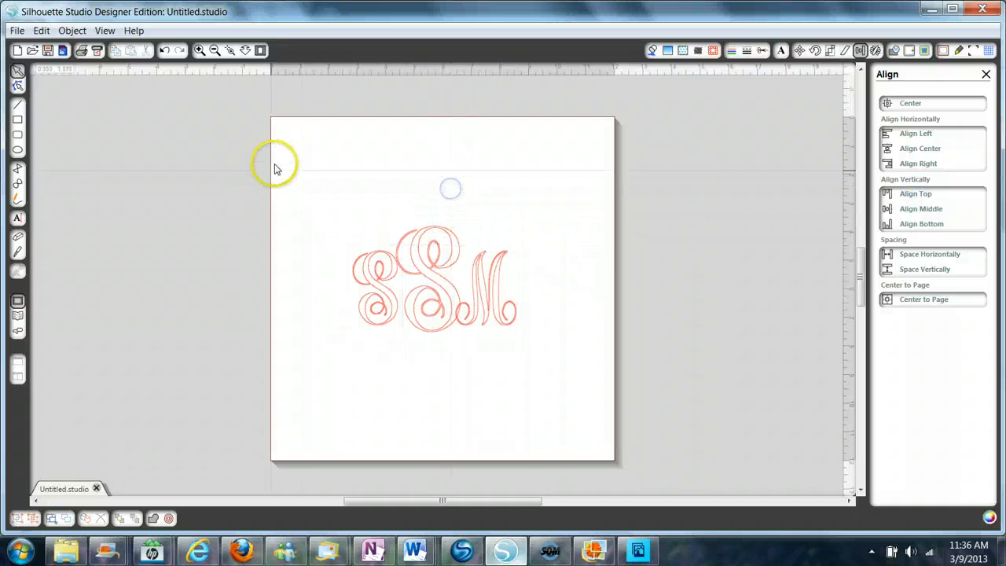
Step: Fill all three monogram letters with black
{"action": "left_click_drag", "start_coordinate": [318, 154], "coordinate": [613, 400]}
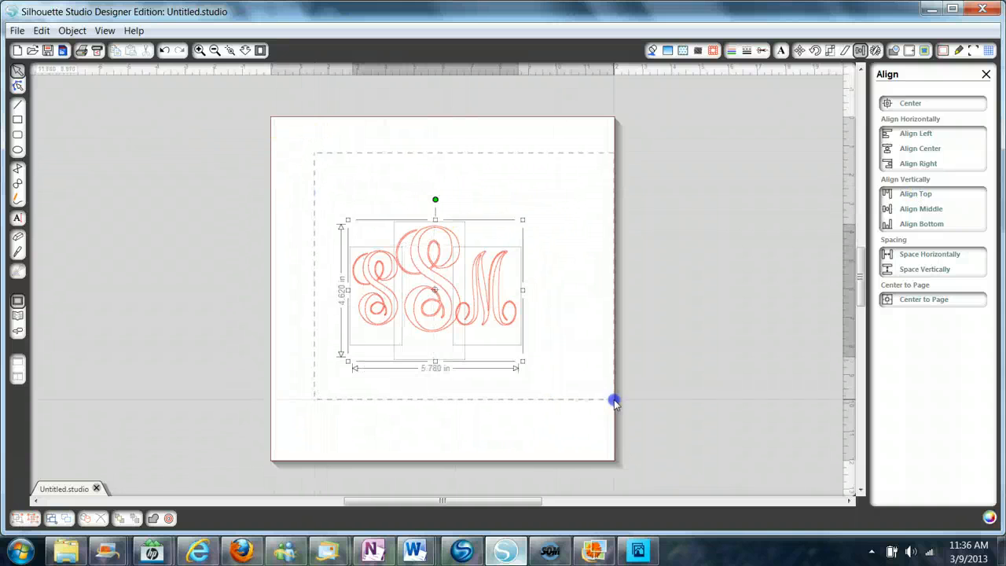
{"action": "left_click", "coordinate": [651, 51]}
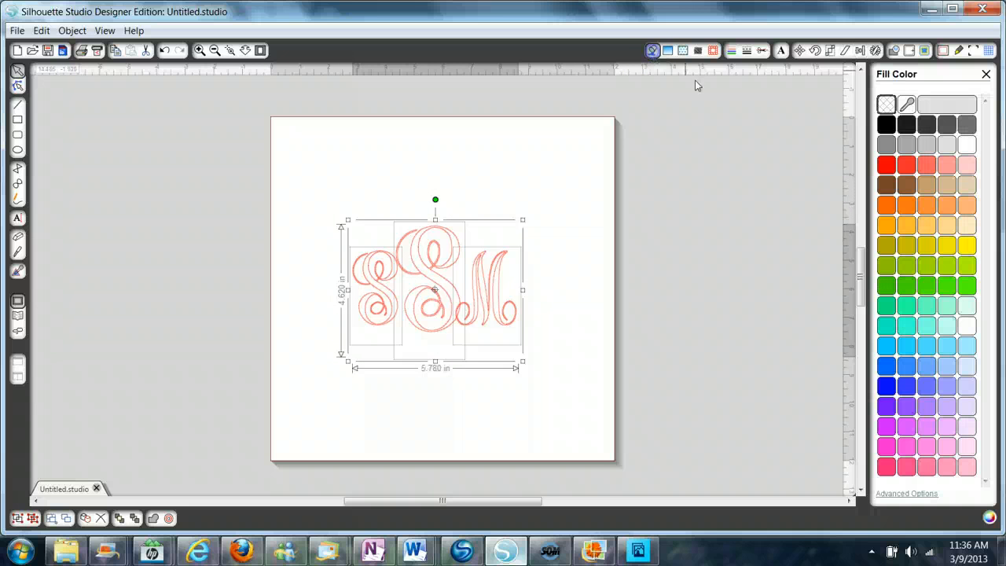
{"action": "left_click", "coordinate": [888, 128]}
{"action": "left_click", "coordinate": [523, 421]}
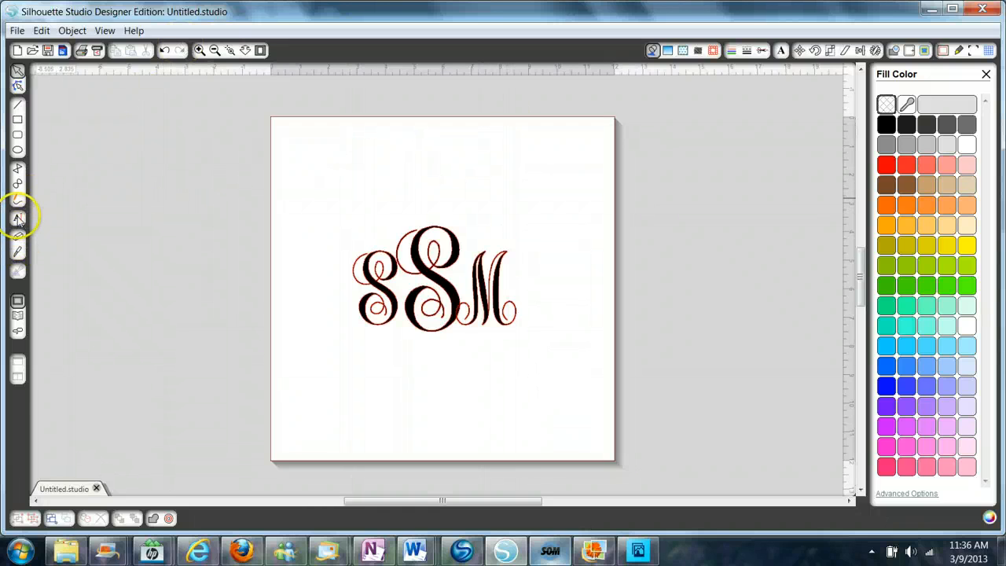
Step: Start an import into My Library with My Fonts shown, and browse to the adam-wunn_gambler folder inside Fonts
{"action": "left_click", "coordinate": [18, 317]}
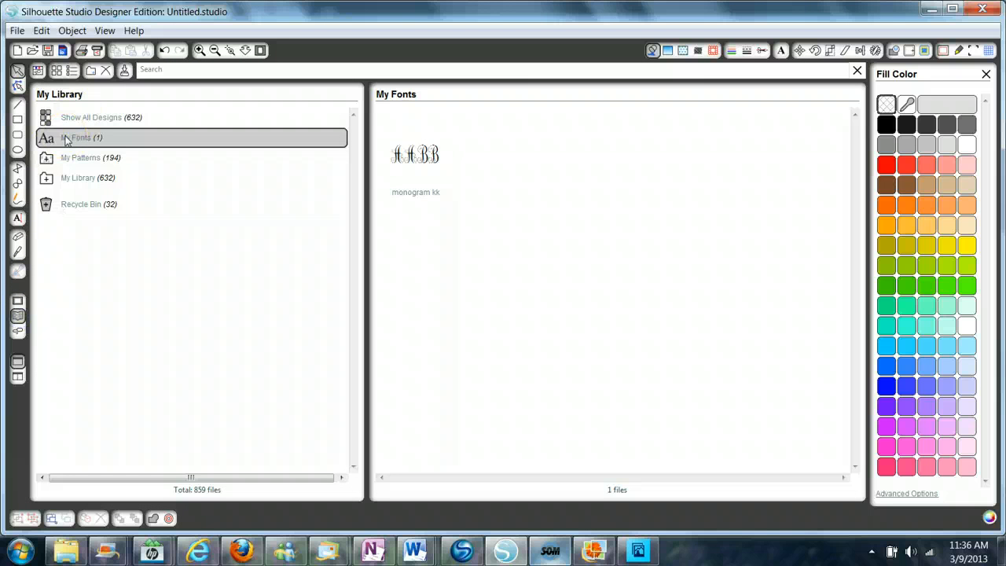
{"action": "left_click", "coordinate": [17, 30]}
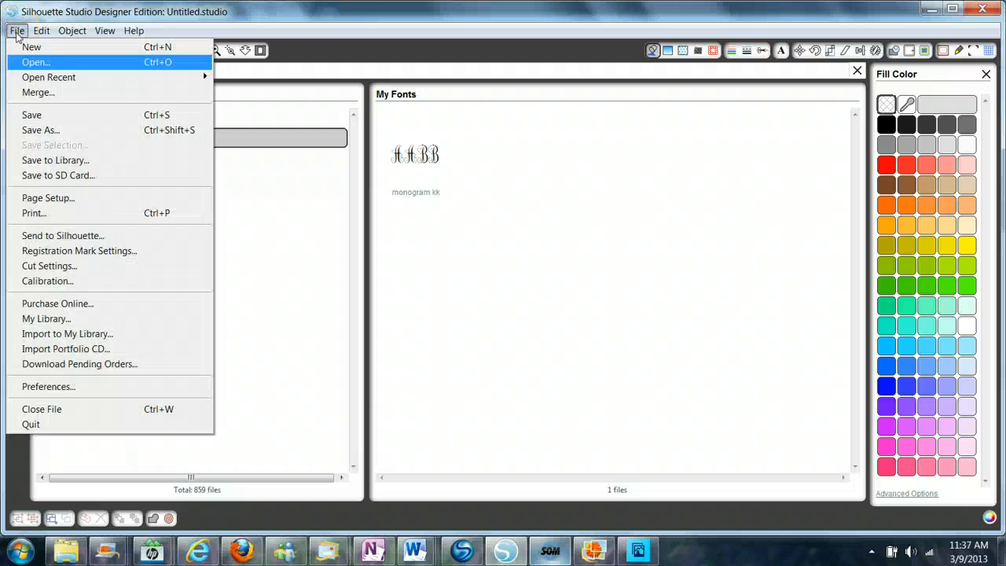
{"action": "left_click", "coordinate": [55, 336]}
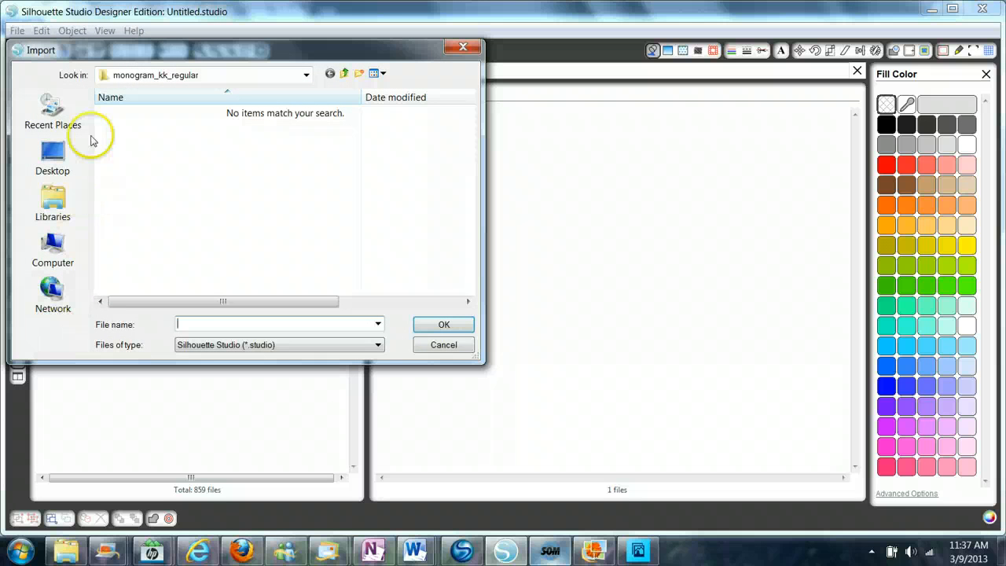
{"action": "left_click", "coordinate": [345, 74]}
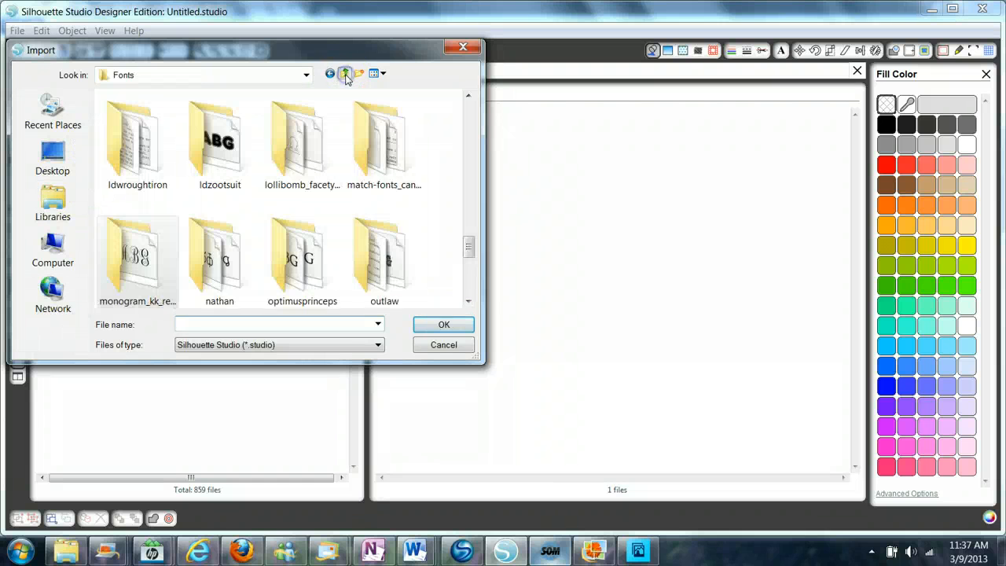
{"action": "left_click_drag", "start_coordinate": [470, 236], "coordinate": [479, 106]}
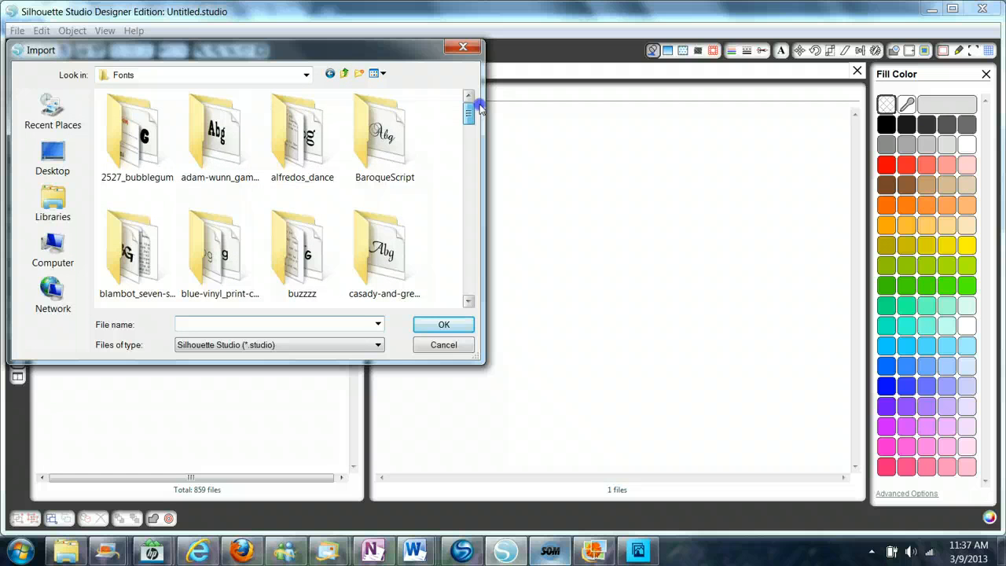
{"action": "left_click", "coordinate": [219, 129]}
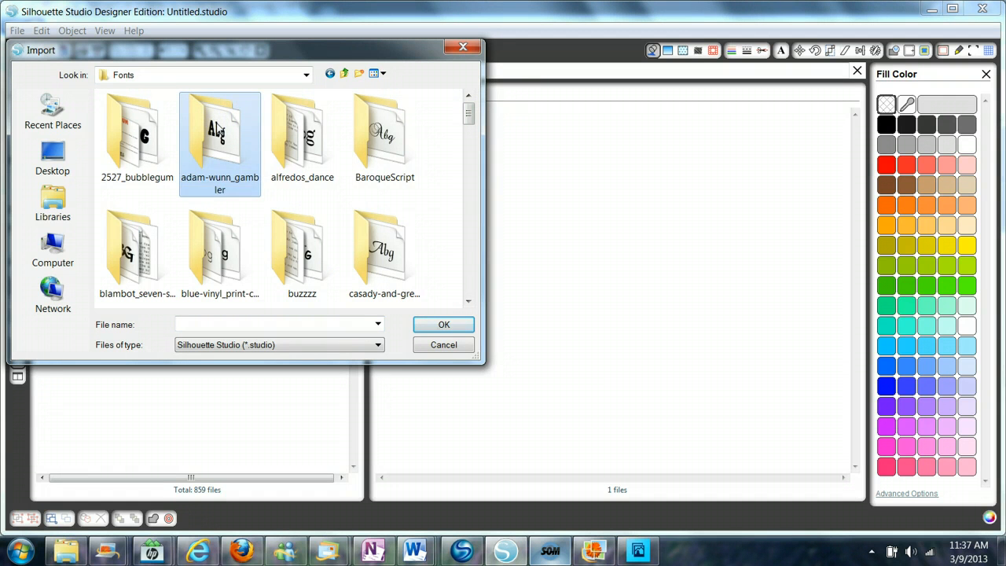
{"action": "double_click", "coordinate": [217, 128]}
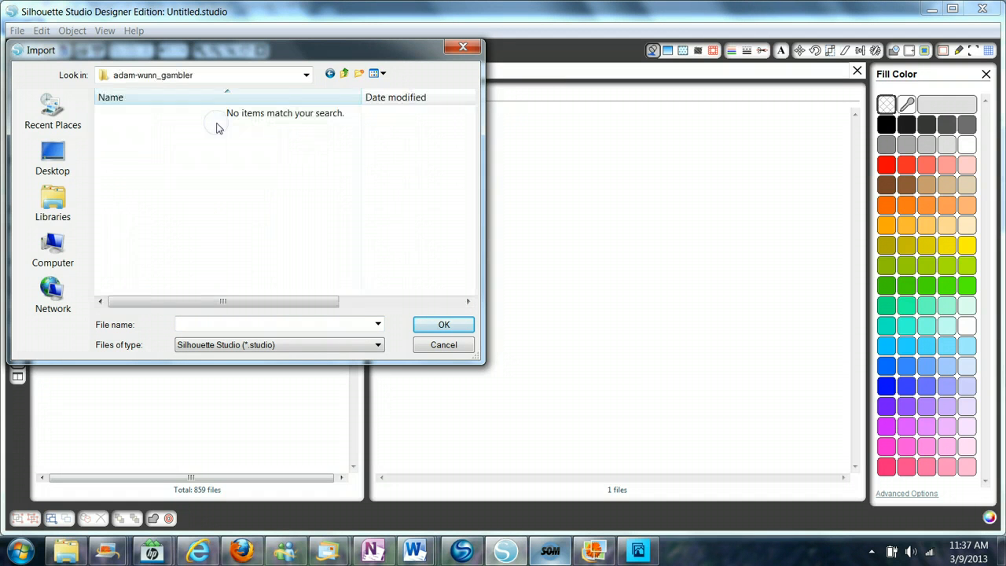
Step: Show all file types and import the GAMBLER font file, filling in the artist's name in its details
{"action": "left_click", "coordinate": [377, 345]}
{"action": "left_click", "coordinate": [245, 448]}
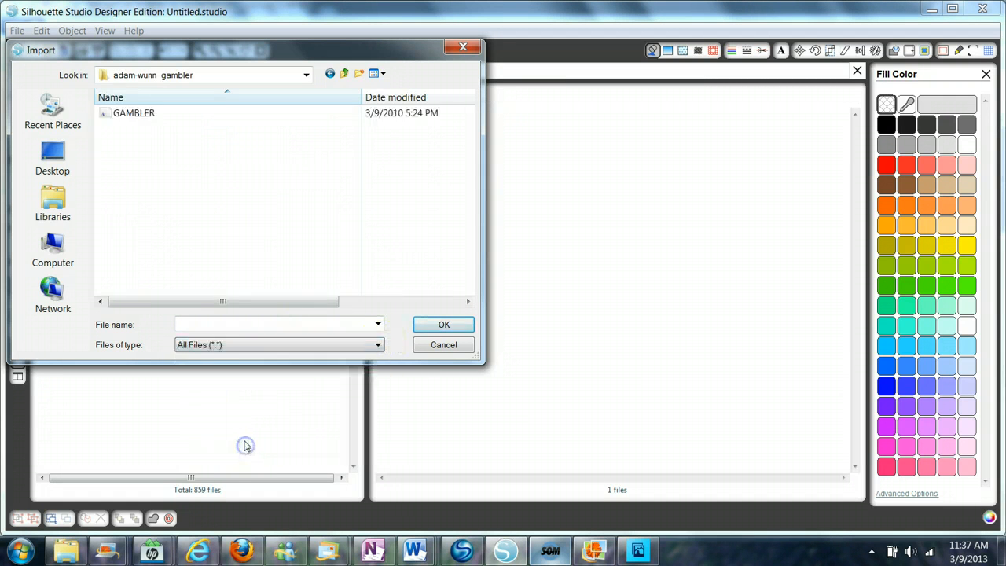
{"action": "left_click", "coordinate": [120, 114]}
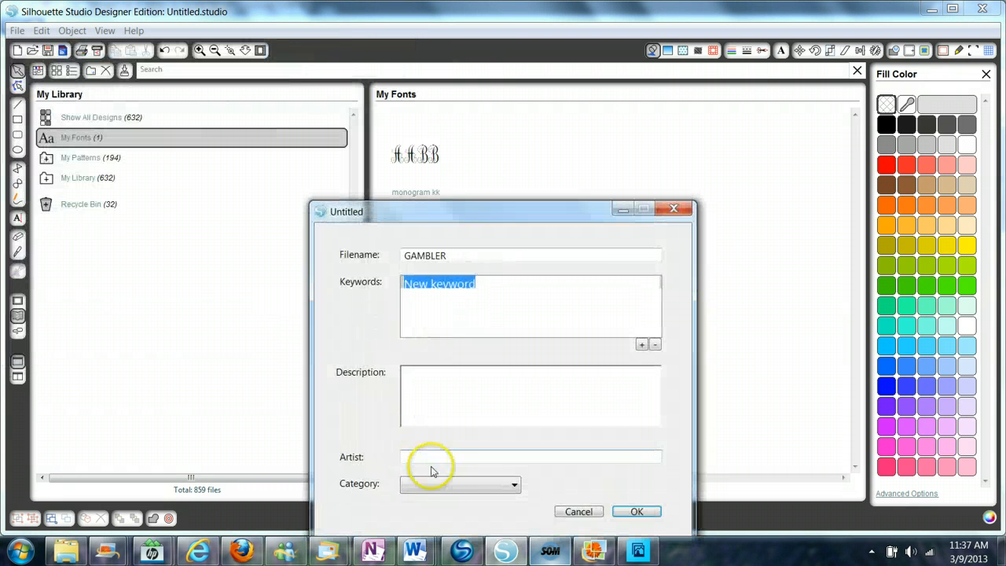
{"action": "left_click", "coordinate": [419, 456]}
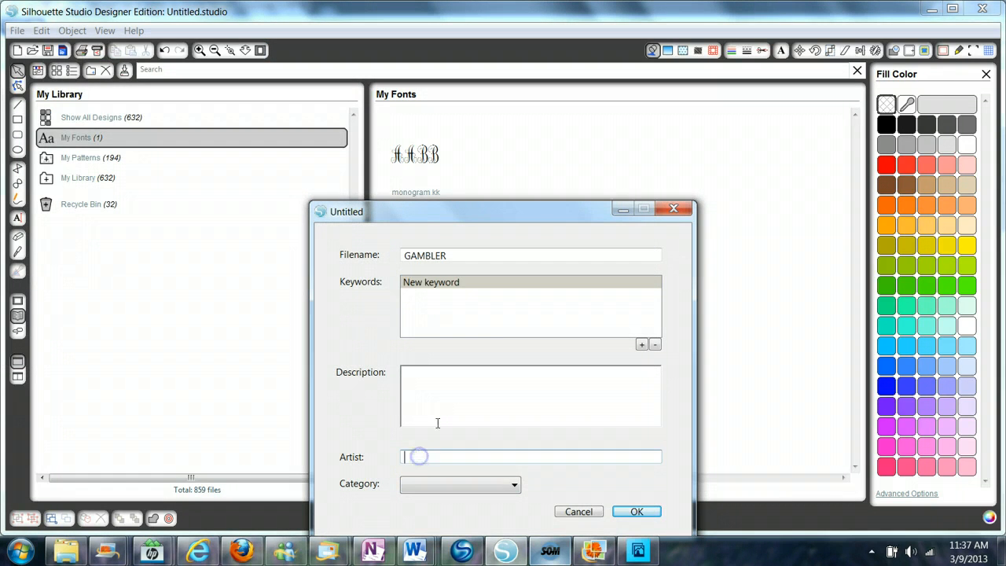
{"action": "type", "text": "ad"}
{"action": "left_click", "coordinate": [636, 511]}
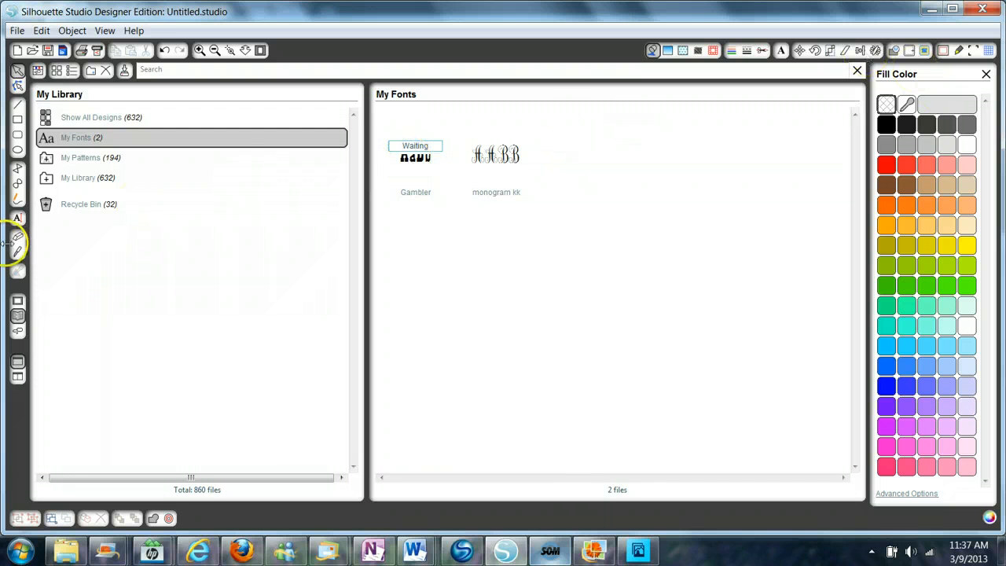
Step: Activate the Text tool and choose the imported Gambler font as the text font
{"action": "left_click", "coordinate": [17, 219]}
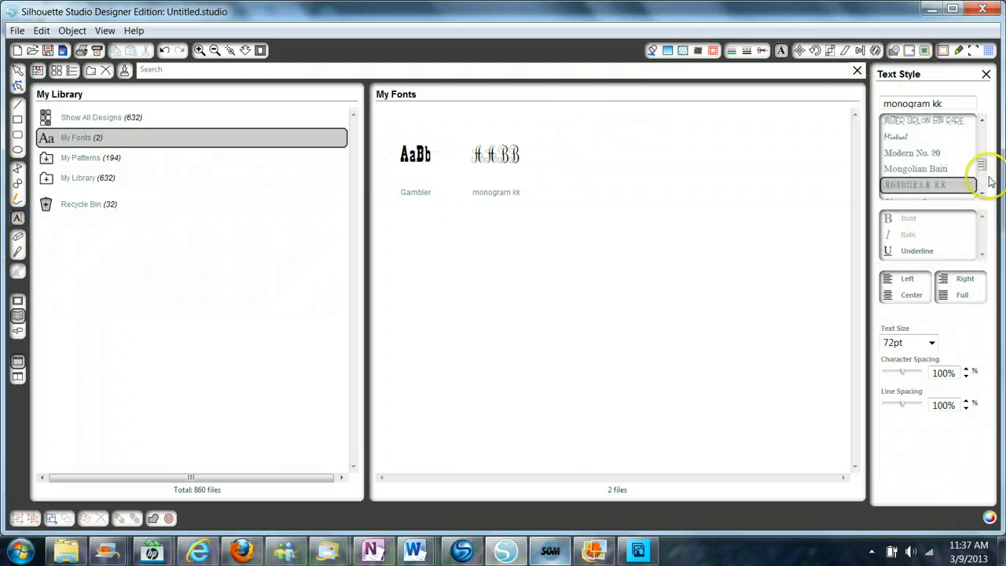
{"action": "left_click_drag", "start_coordinate": [980, 169], "coordinate": [977, 140]}
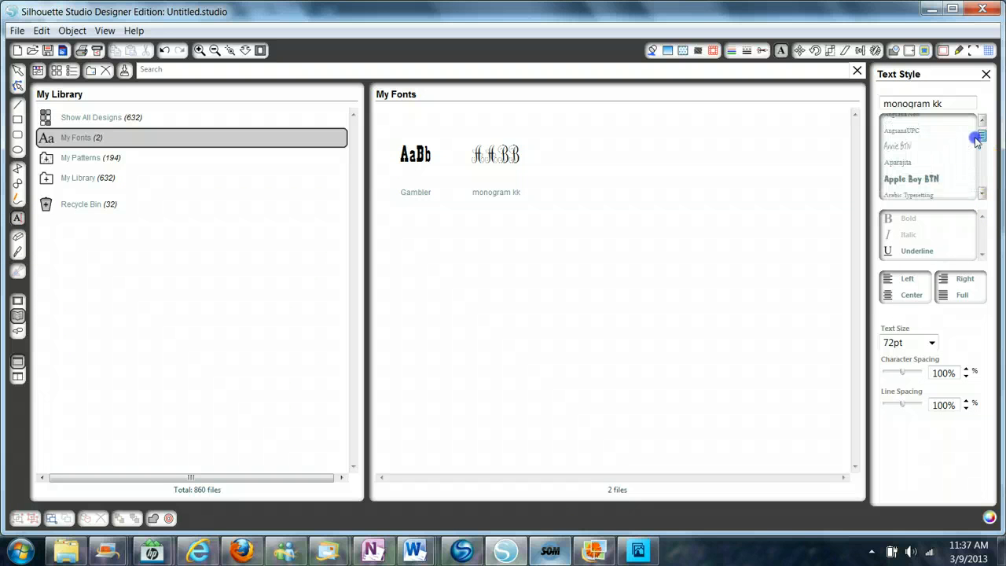
{"action": "left_click", "coordinate": [982, 194]}
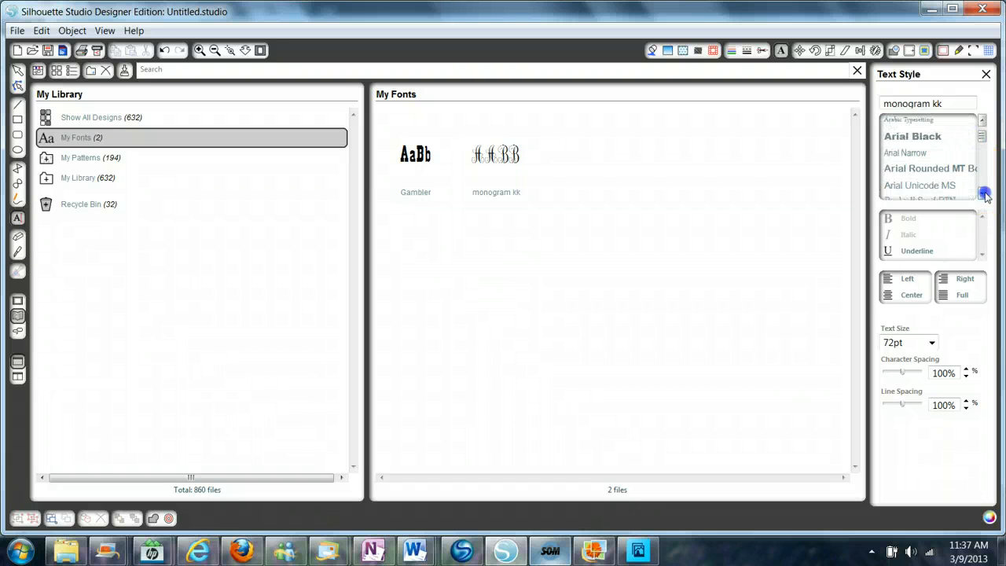
{"action": "left_click_drag", "start_coordinate": [979, 134], "coordinate": [984, 157]}
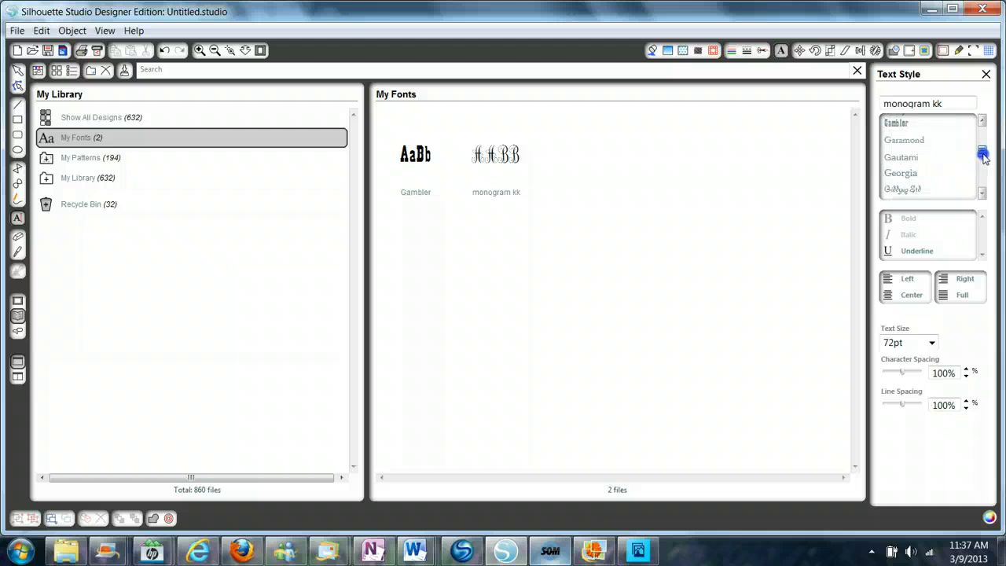
{"action": "left_click", "coordinate": [896, 123]}
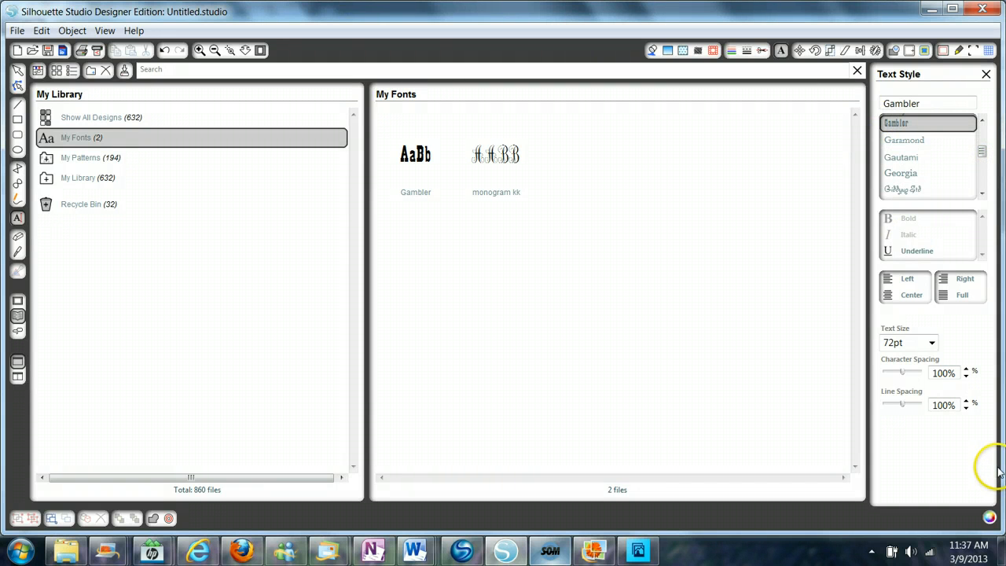